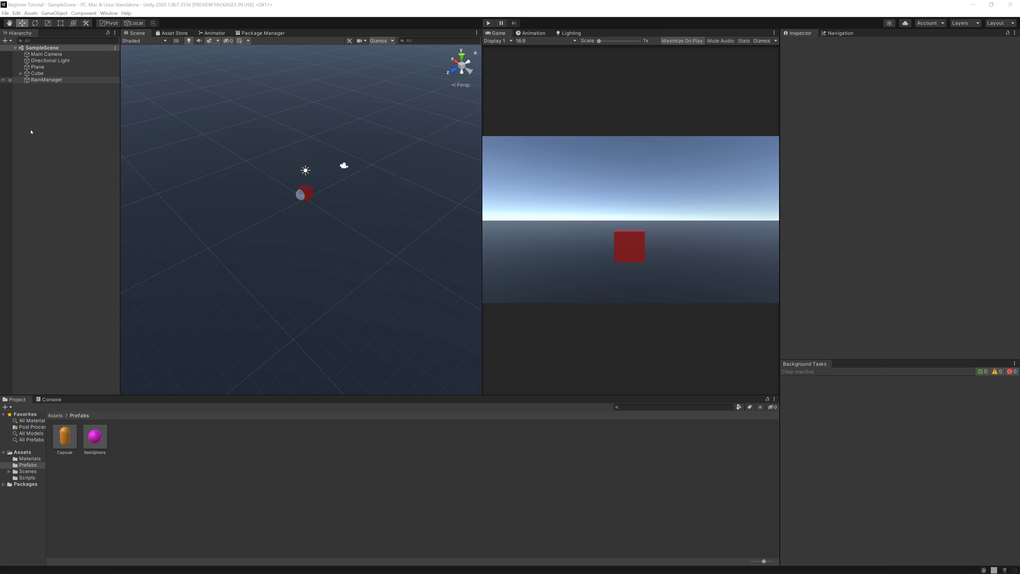
# Step: Attach a new SphereCollision script to the RainSphere prefab and locate it in Assets
pyautogui.click(93, 437)
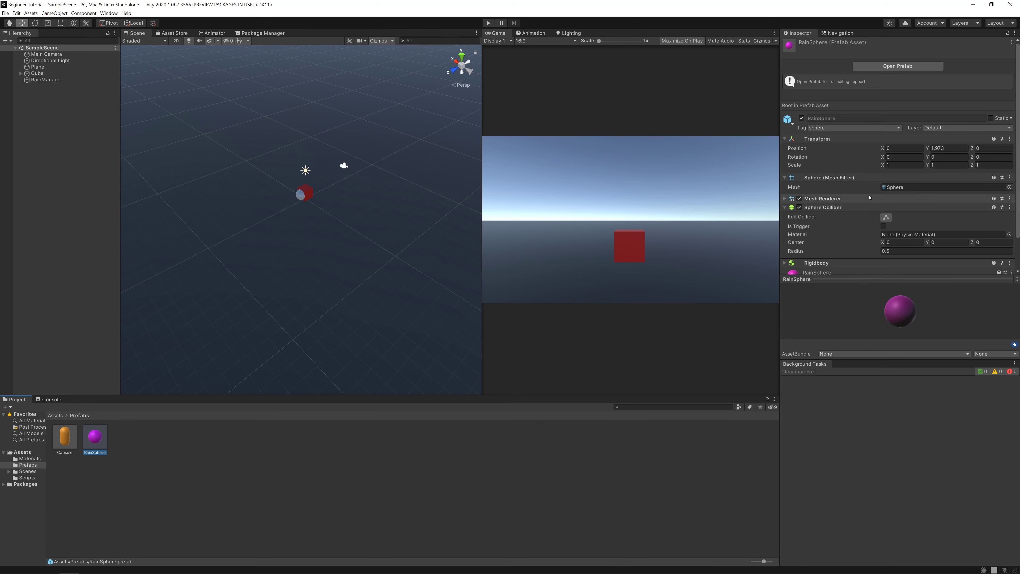
pyautogui.scroll(-2, 866, 257)
pyautogui.moveTo(870, 278); pyautogui.dragTo(886, 315)
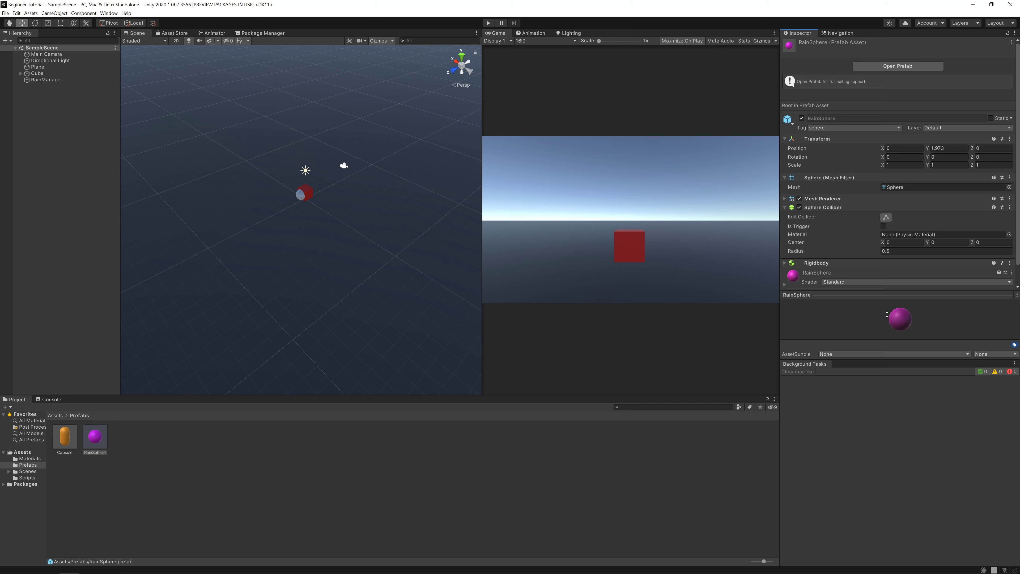
pyautogui.moveTo(882, 359); pyautogui.dragTo(883, 436)
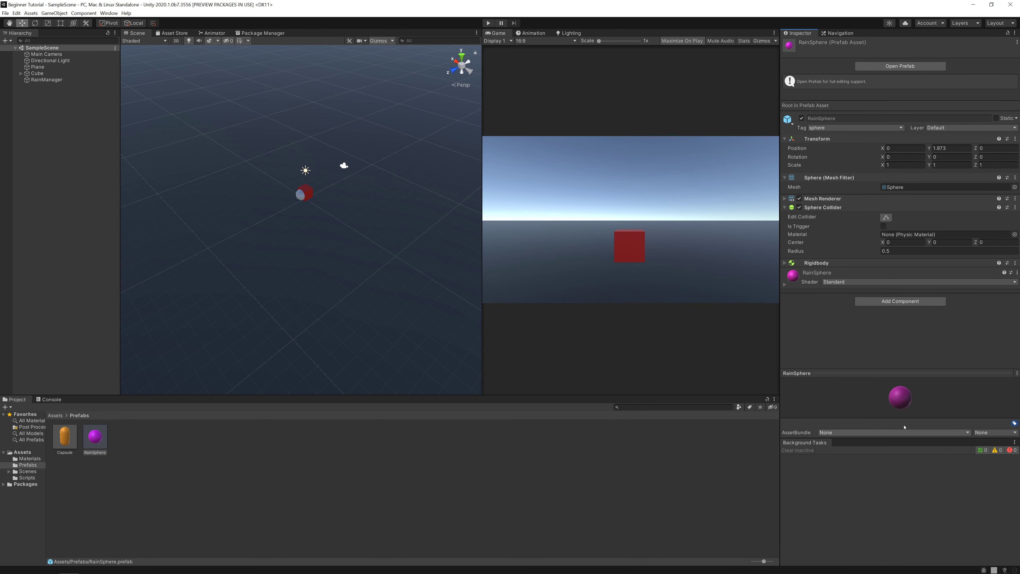
pyautogui.click(902, 302)
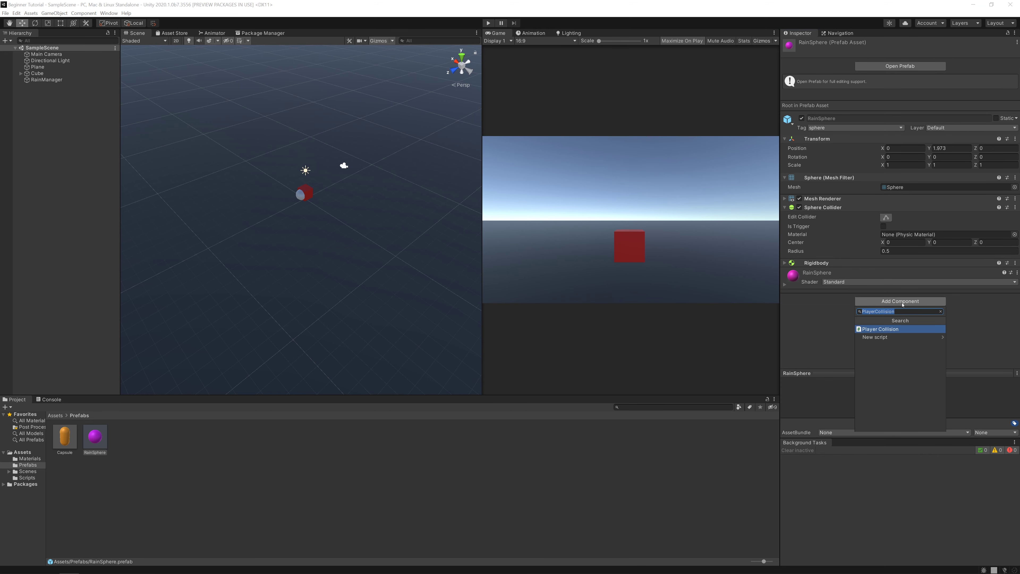
pyautogui.write('SphereCollisionb')
pyautogui.press('Return')
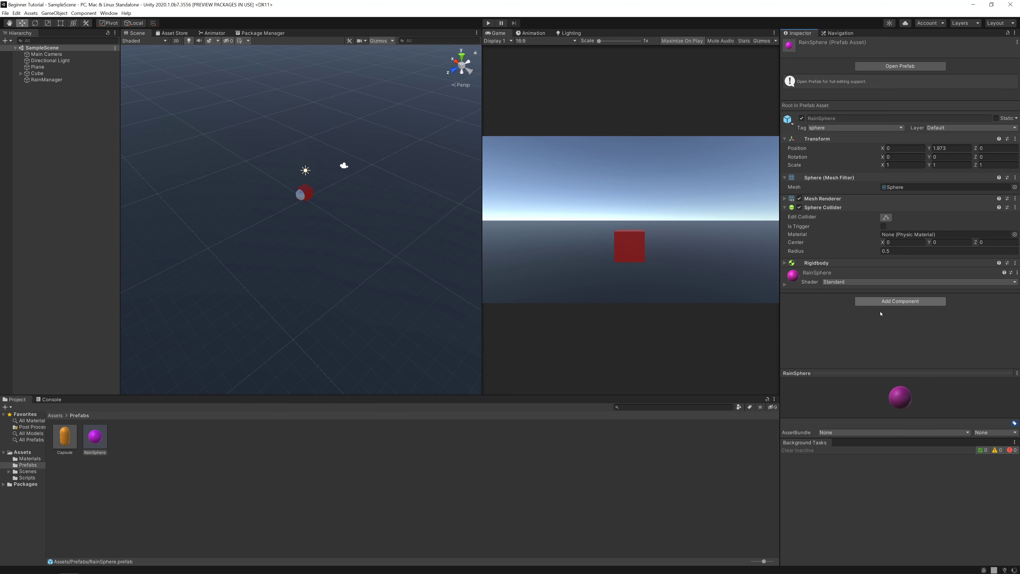
pyautogui.click(872, 326)
pyautogui.click(827, 326)
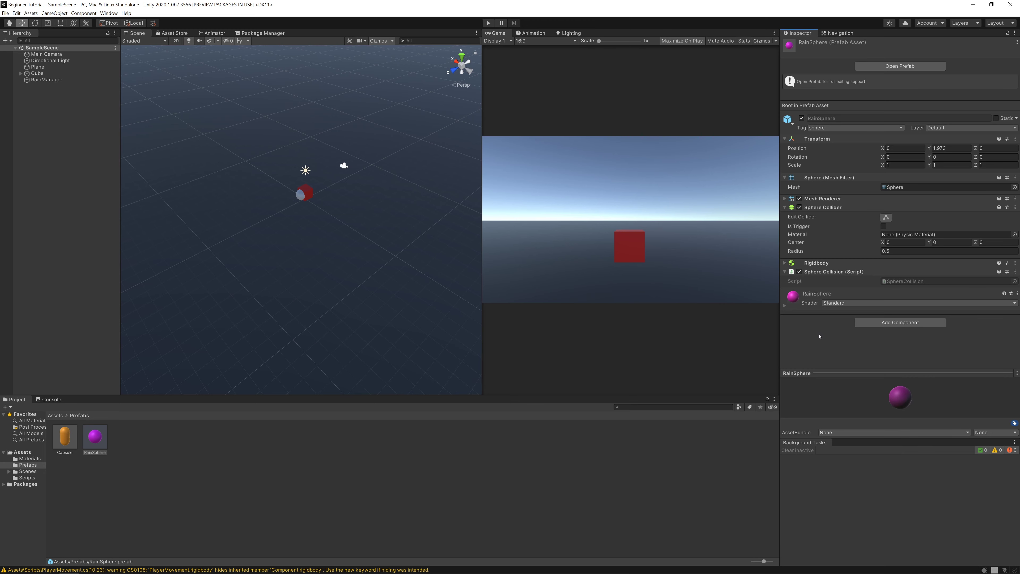
pyautogui.click(900, 281)
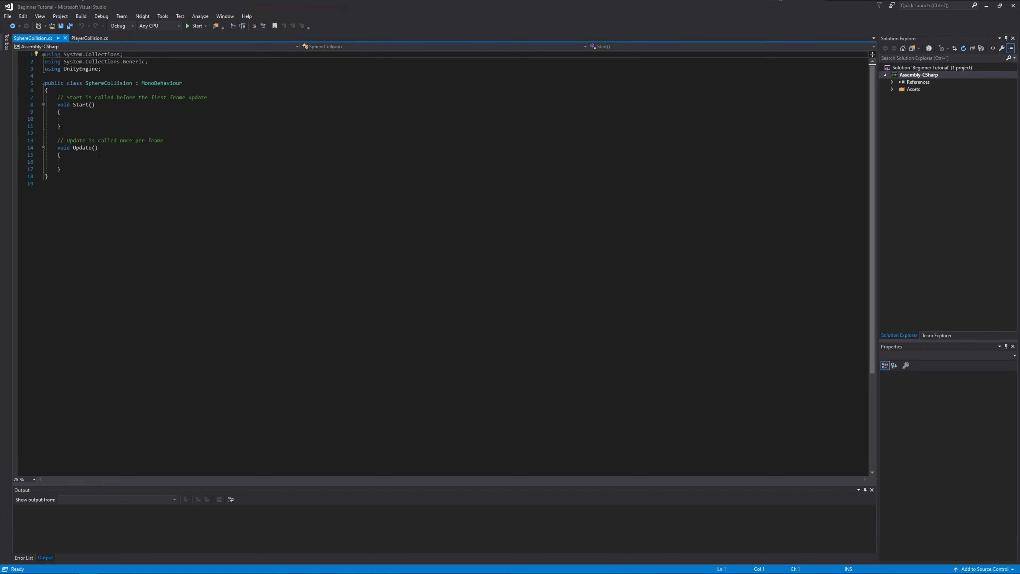
# Step: Delete Start and Update from SphereCollision and select PlayerCollision's OnCollisionEnter method
pyautogui.moveTo(61, 170); pyautogui.dragTo(45, 97)
pyautogui.press('Return')
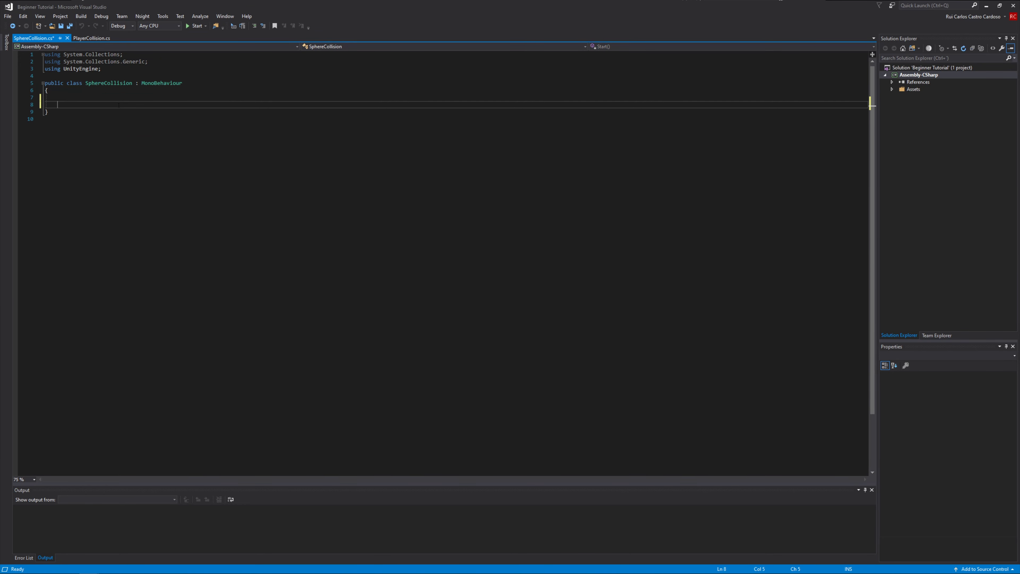
pyautogui.click(92, 37)
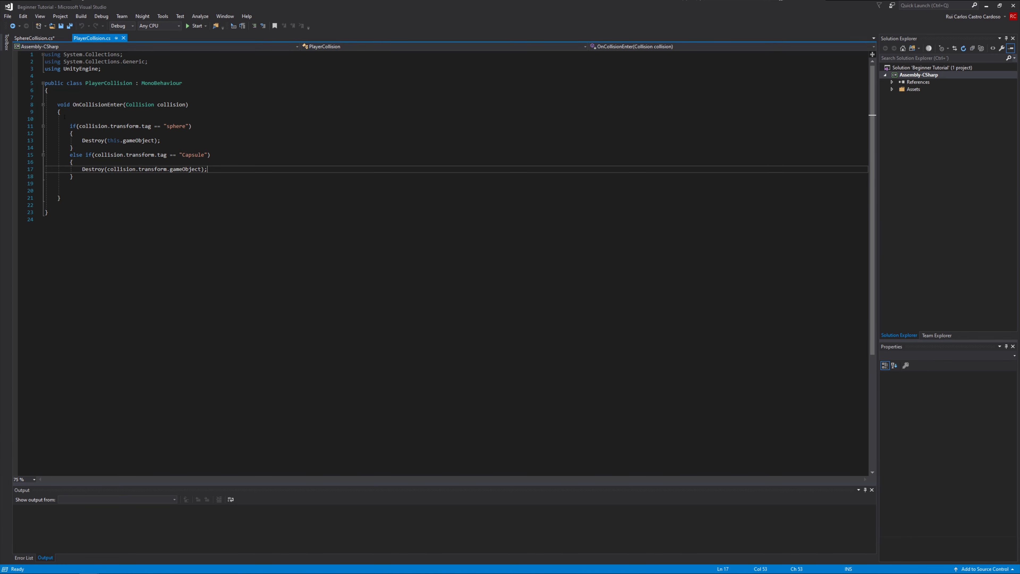
pyautogui.moveTo(57, 105); pyautogui.dragTo(60, 197)
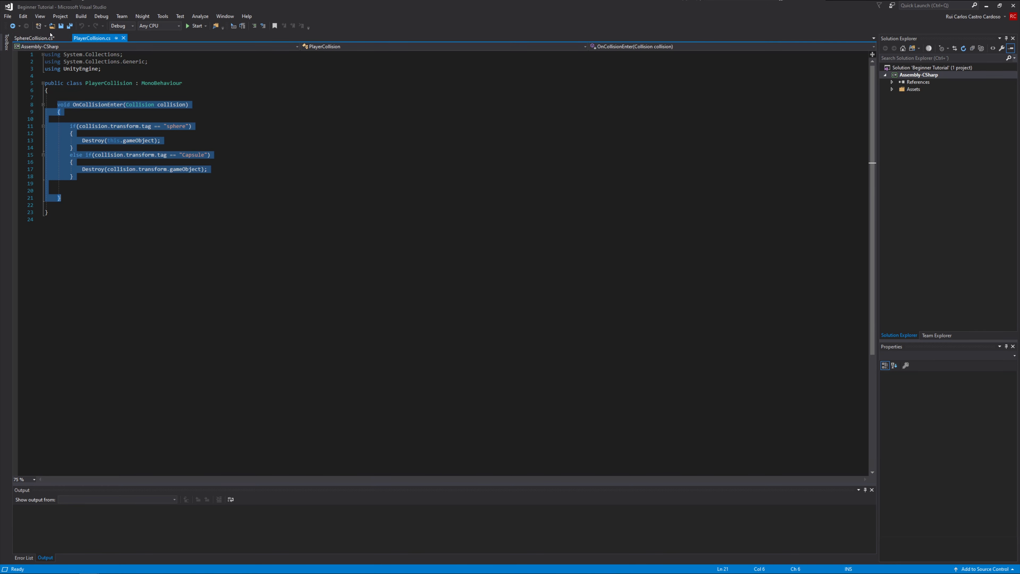
# Step: Paste OnCollisionEnter into SphereCollision and select its else-if Capsule branch
pyautogui.click(34, 37)
pyautogui.write('void OnCollisionEnter(Collision collision)     {          if (collision.transform.tag == "sphere")         {             Destroy(this.gameObject);         }         else if (collision.transform.tag == "Capsule")         {             Destroy(collision.transform.gameObject);         }       }')
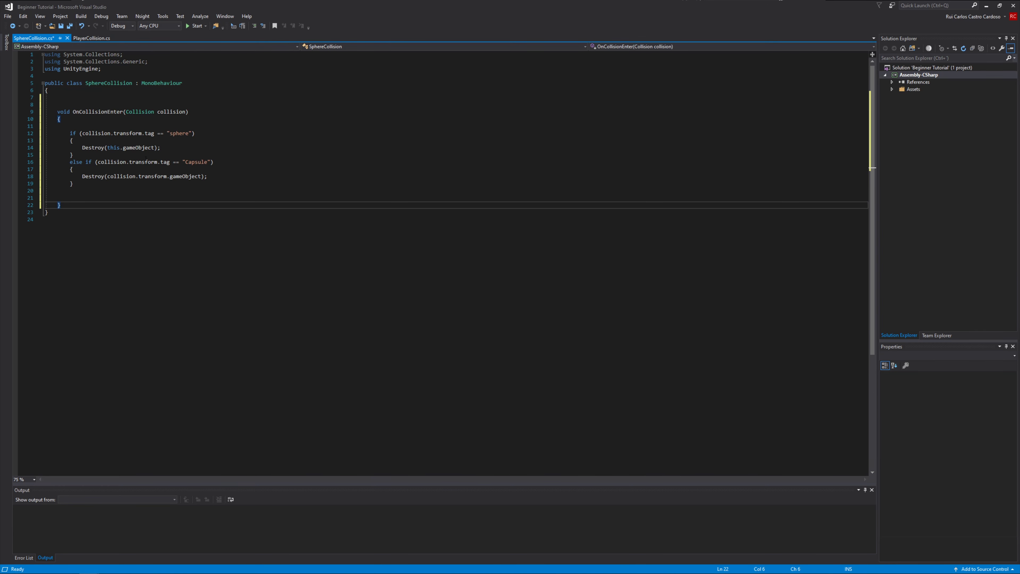
pyautogui.hotkey('ctrl', 'z')
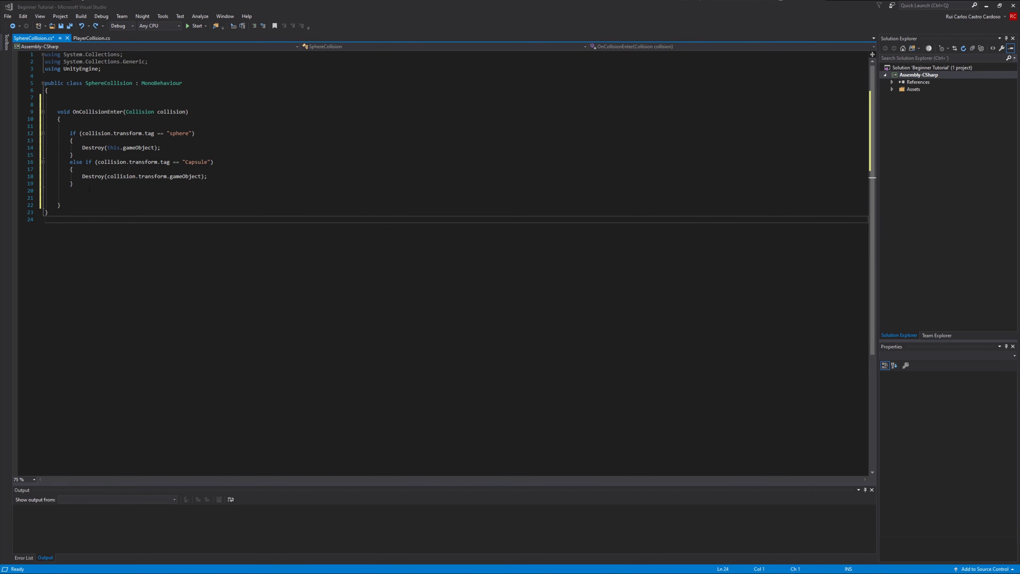
pyautogui.moveTo(89, 184); pyautogui.dragTo(37, 164)
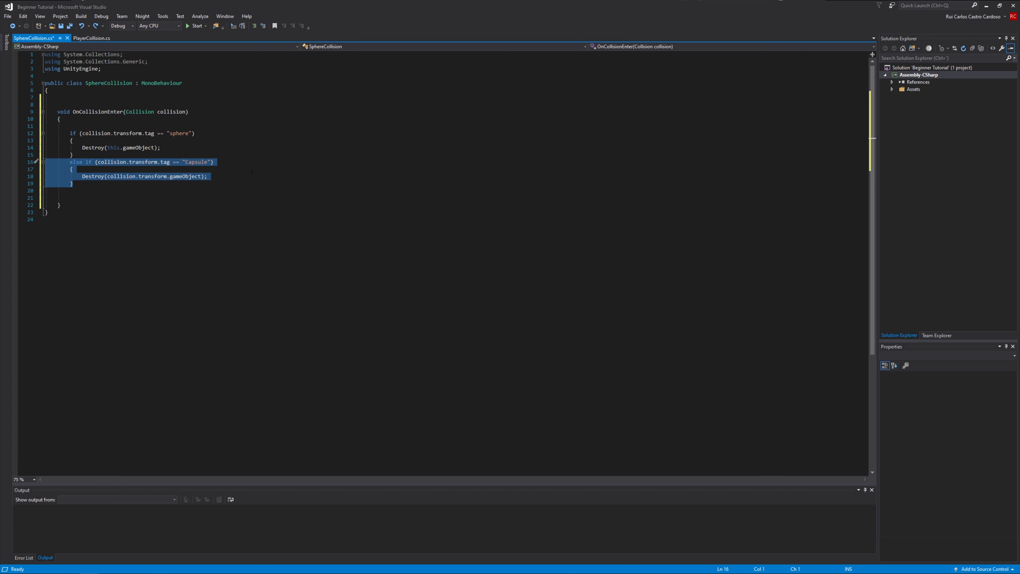
# Step: Delete the else-if branch and change the tag check from "sphere" to "Capsule"
pyautogui.press('Delete')
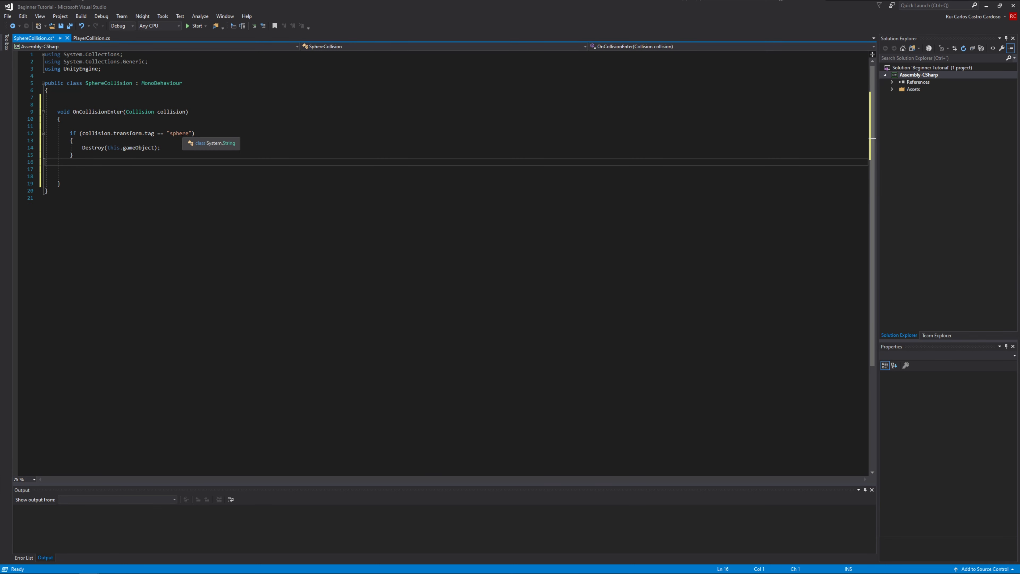
pyautogui.doubleClick(181, 134)
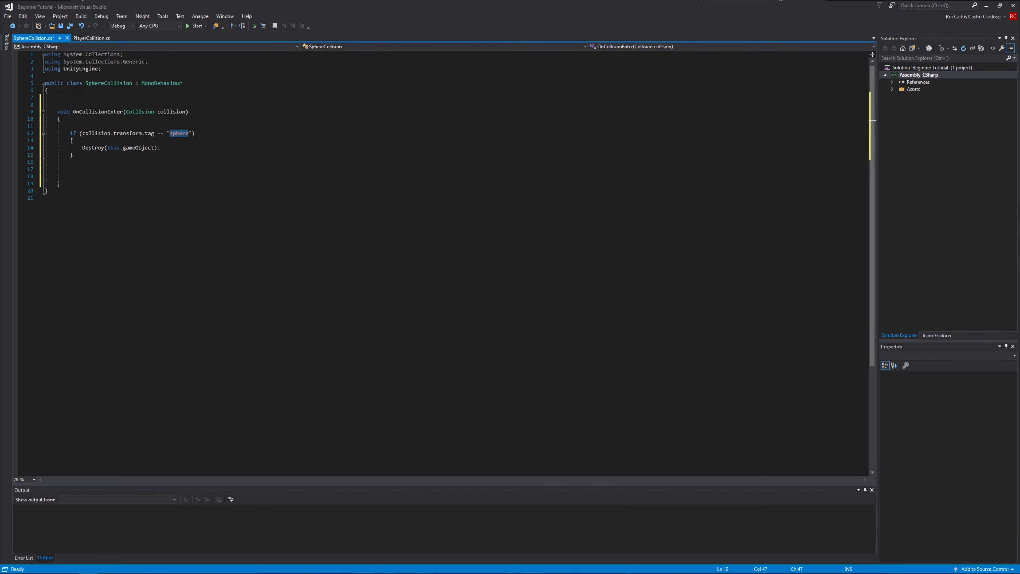
pyautogui.write('Capsule')
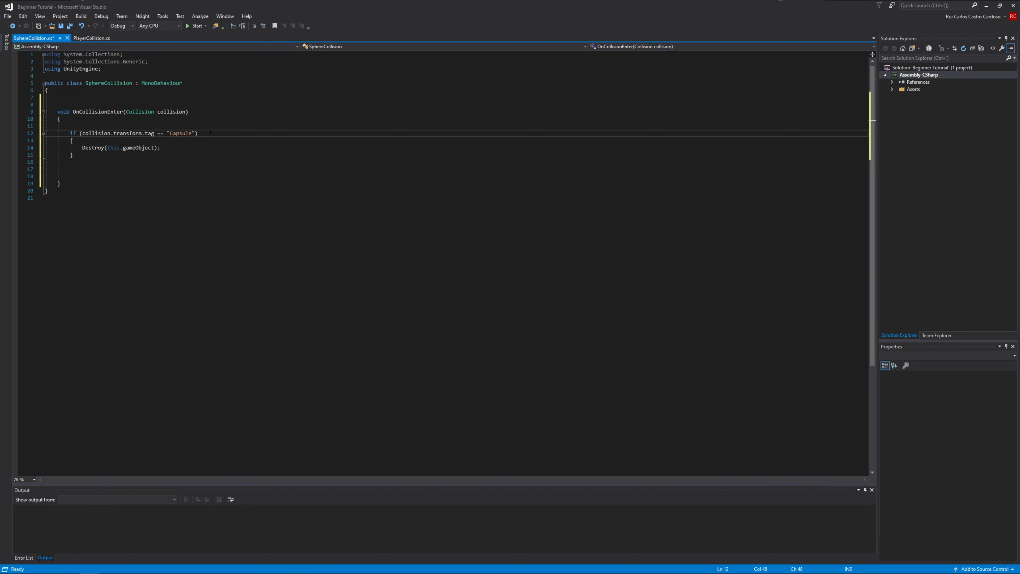
pyautogui.click(137, 177)
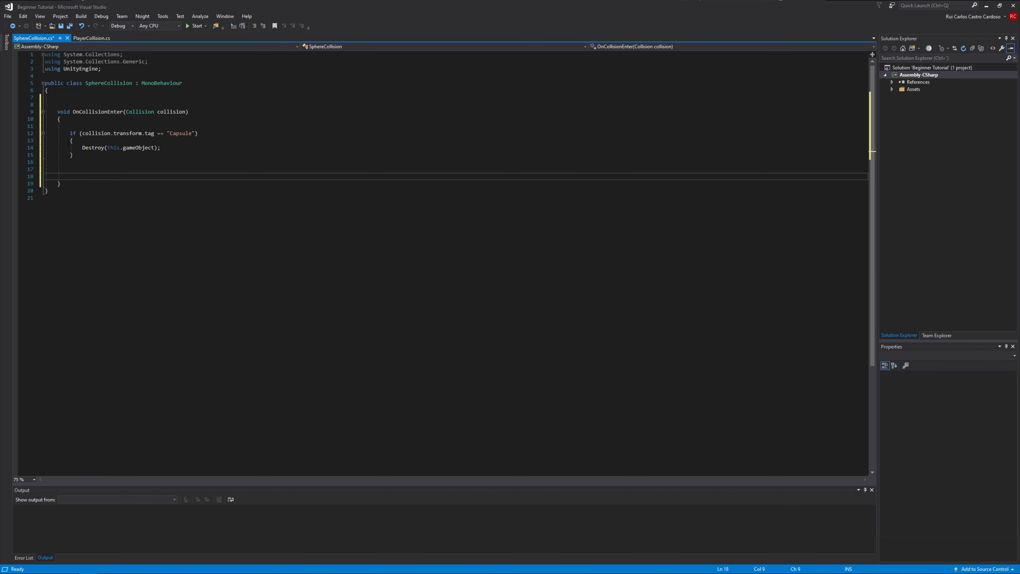
# Step: Make Destroy target collision.transform.gameObject, save the script, and return to Unity
pyautogui.moveTo(154, 147); pyautogui.dragTo(107, 148)
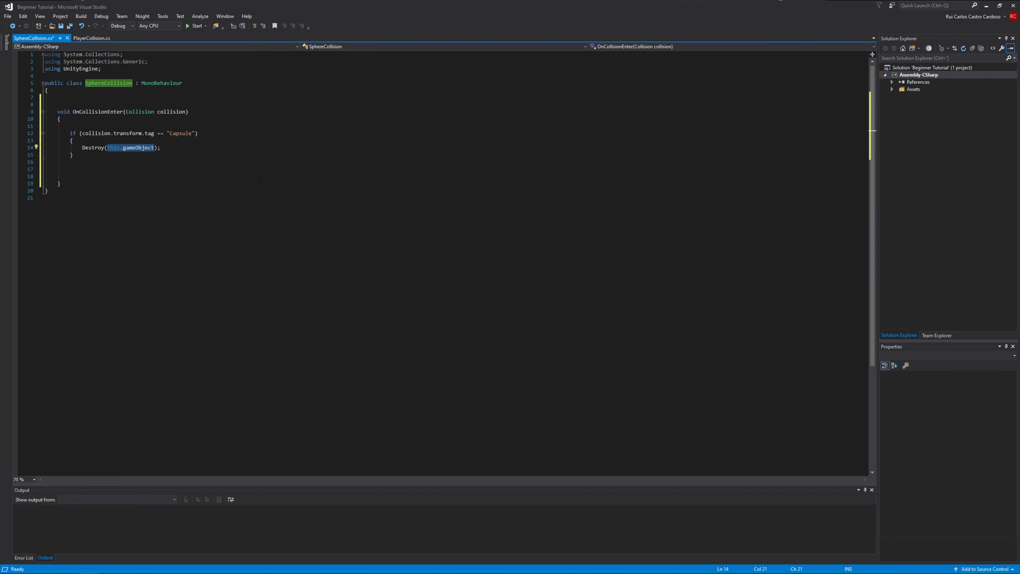
pyautogui.write('collision.tra')
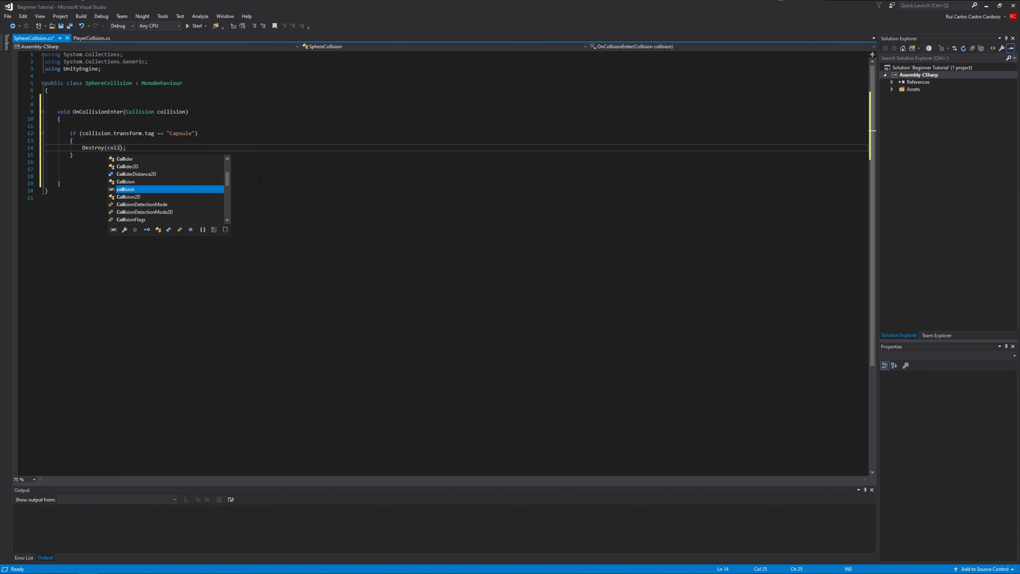
pyautogui.write('nsform.o')
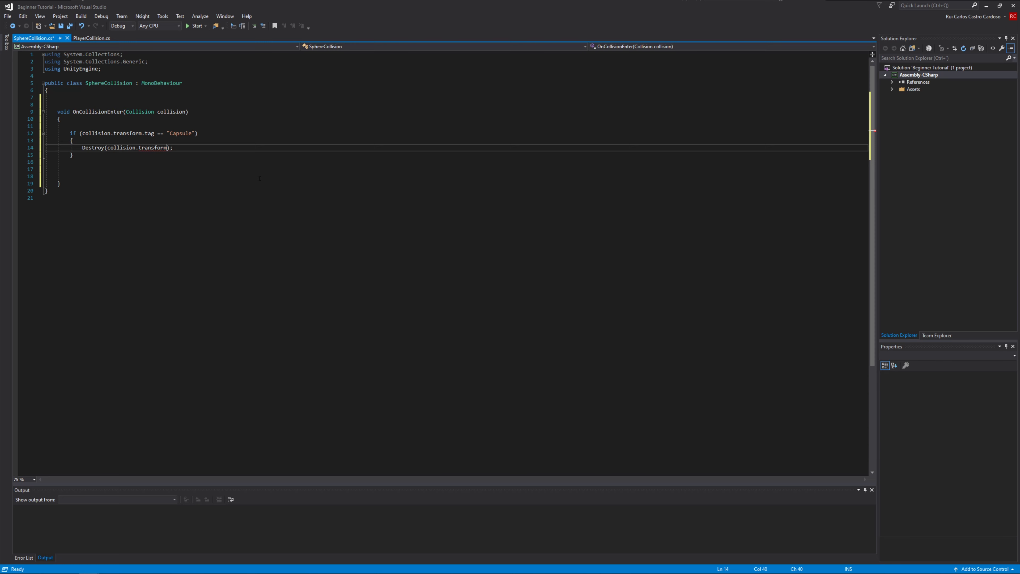
pyautogui.press('BackSpace')
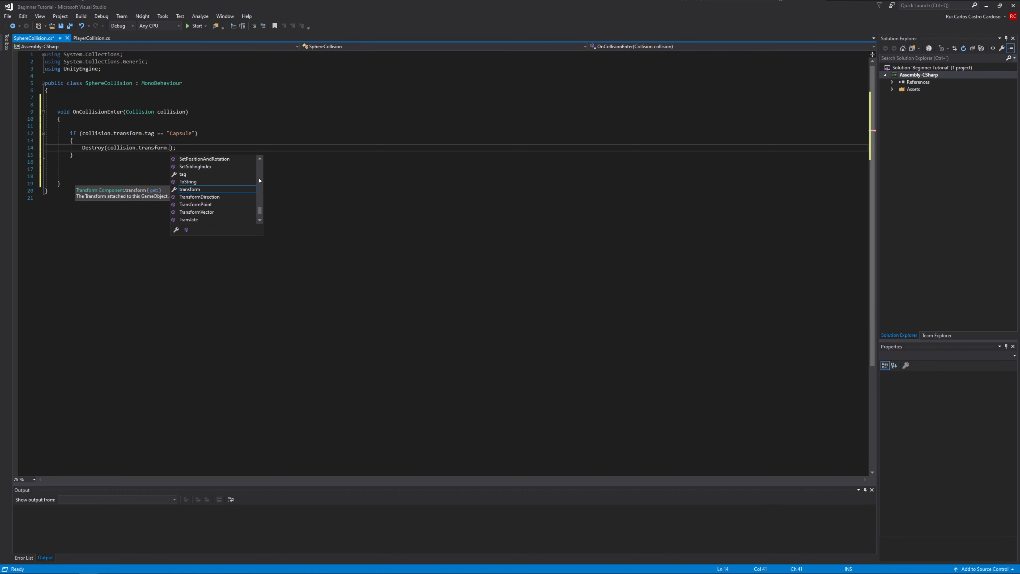
pyautogui.write('gameObject')
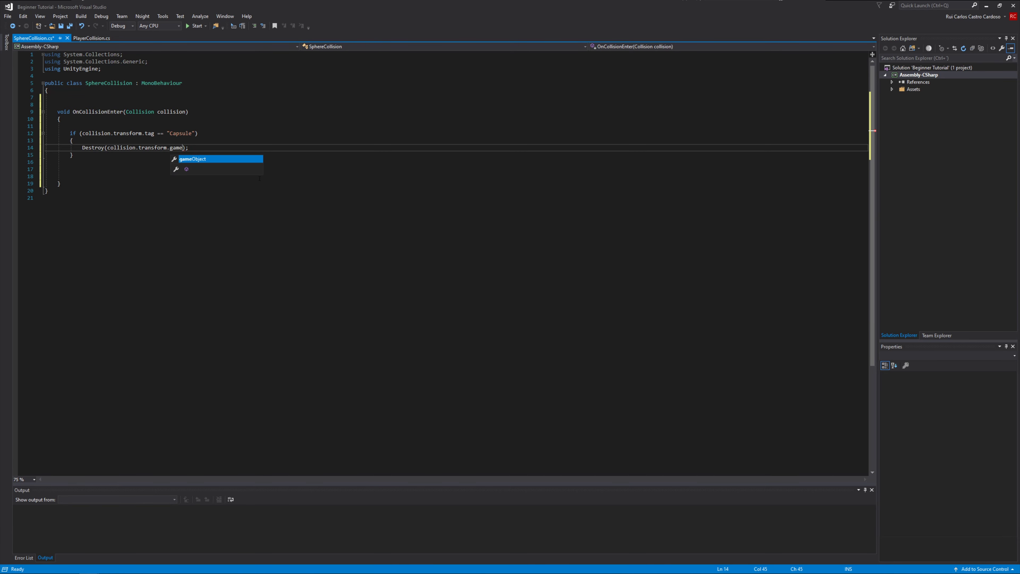
pyautogui.press('Tab')
pyautogui.hotkey('ctrl', 's')
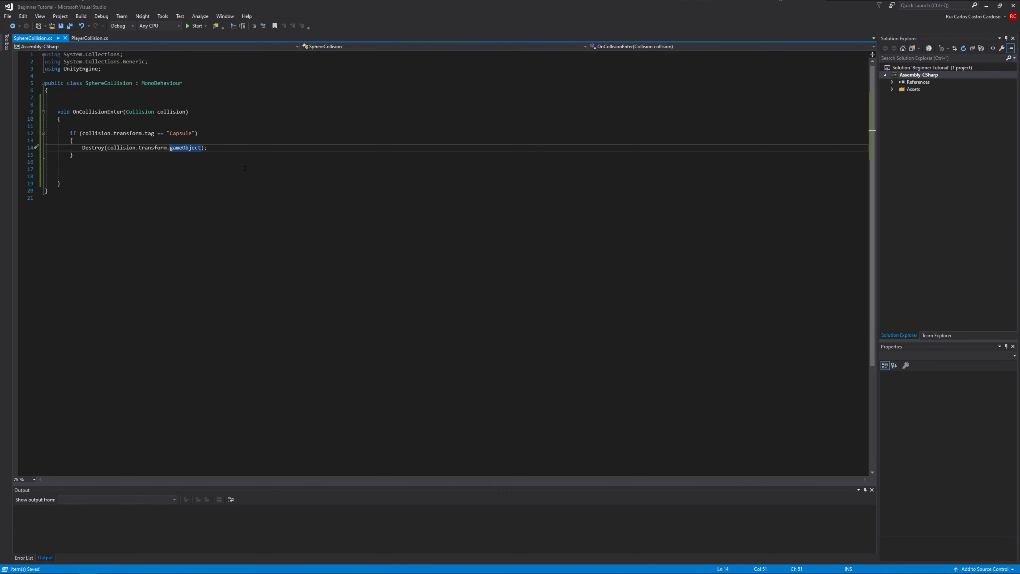
pyautogui.click(984, 6)
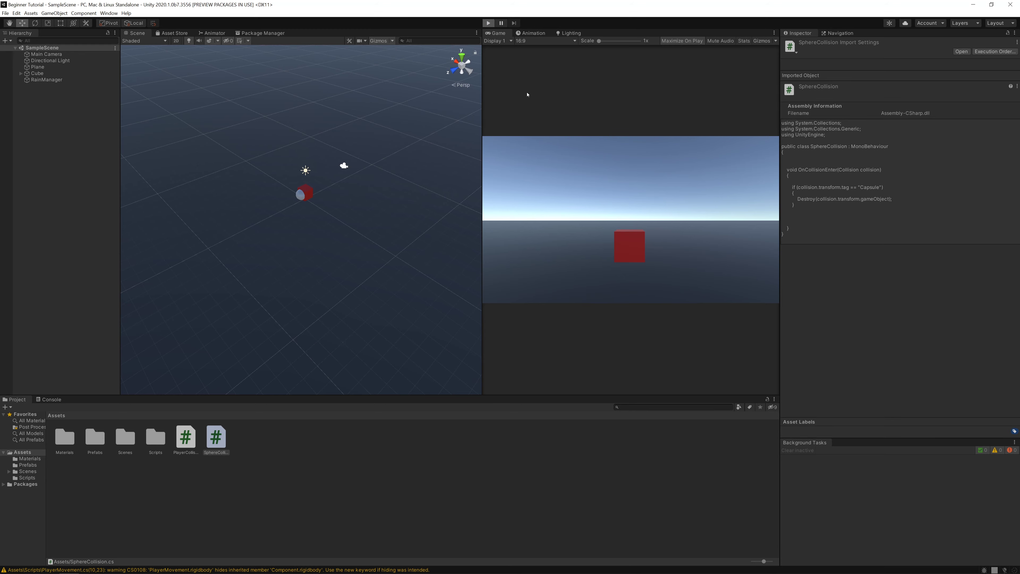
# Step: Play-test the collisions, then select the PlayerCollision and SphereCollision scripts
pyautogui.hotkey('ctrl', 'p')
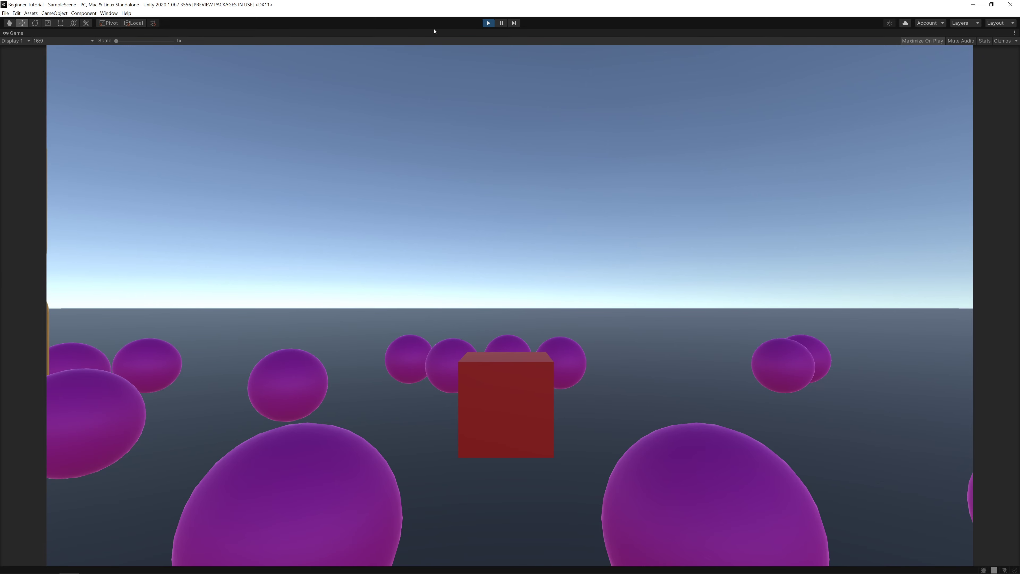
pyautogui.click(487, 23)
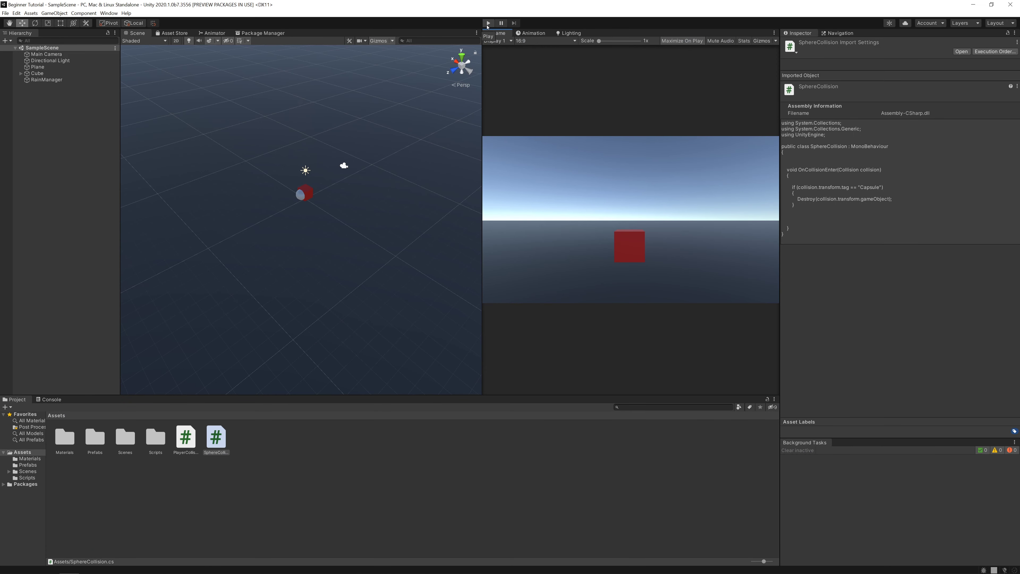
pyautogui.click(229, 475)
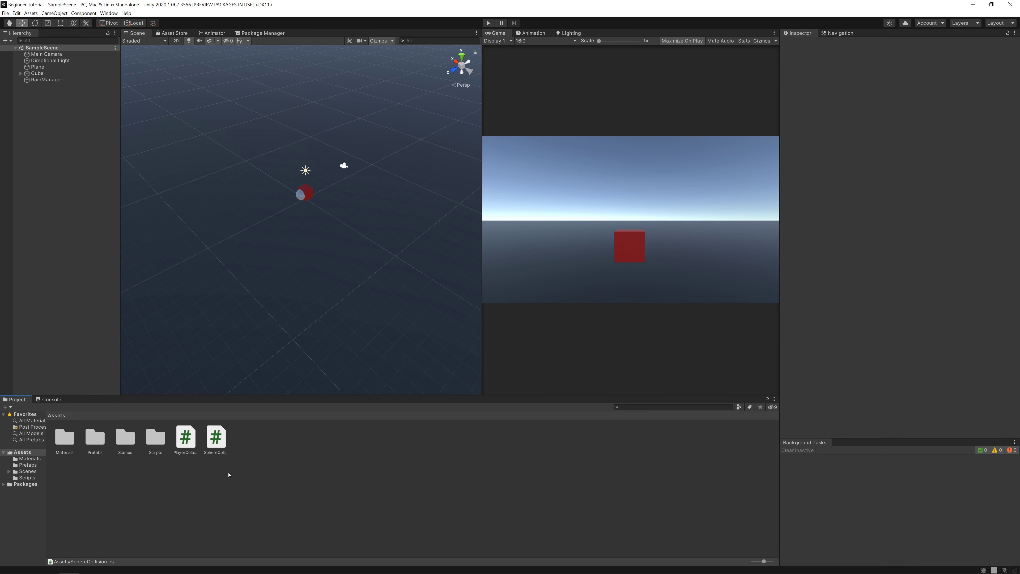
pyautogui.click(190, 451)
pyautogui.keyDown('ctrl'); pyautogui.click(216, 438); pyautogui.keyUp('ctrl')
# Step: Move both collision scripts into the Scripts folder and add a UI Canvas
pyautogui.moveTo(216, 438); pyautogui.dragTo(155, 442)
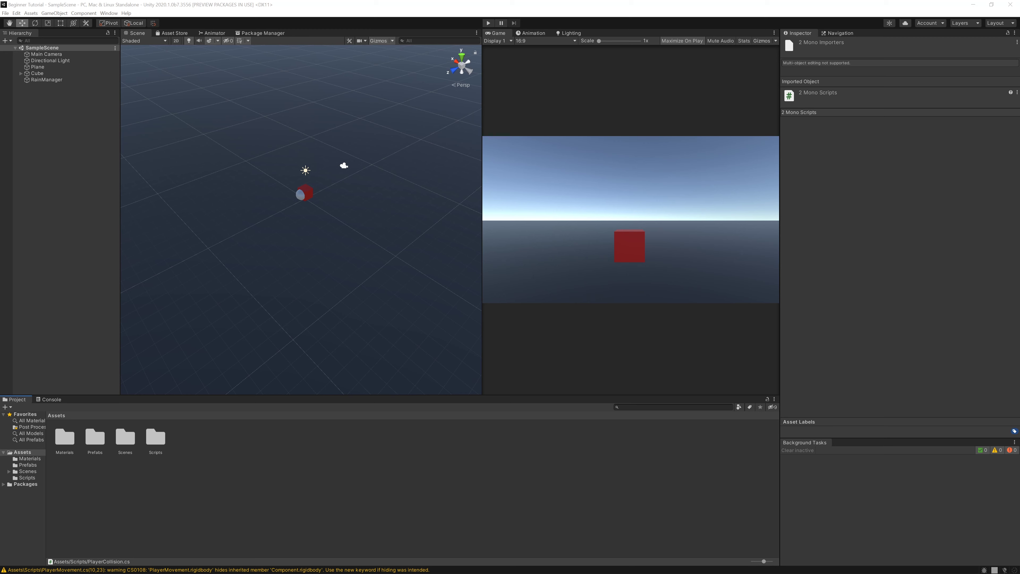
pyautogui.rightClick(57, 124)
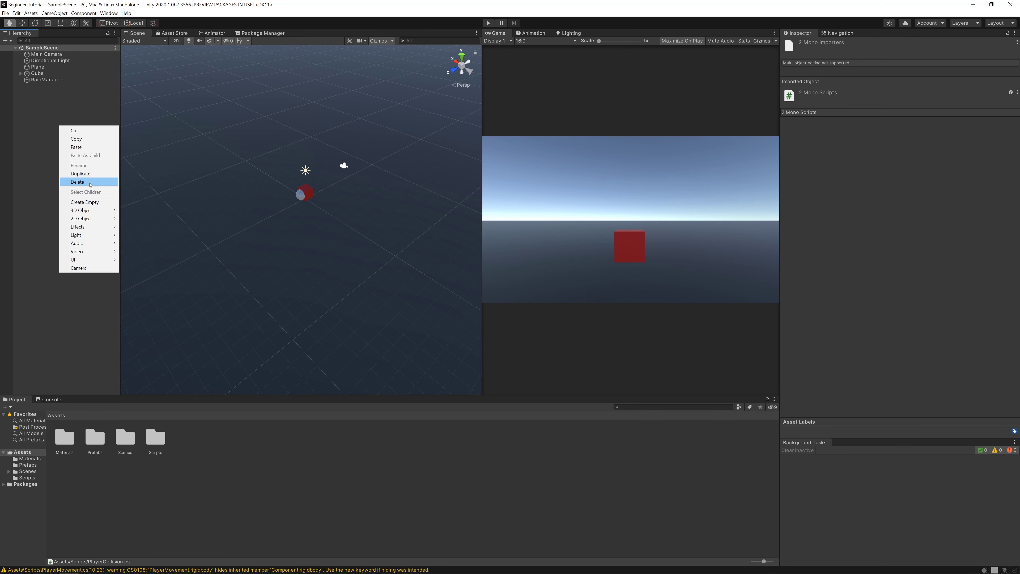
pyautogui.moveTo(100, 259)
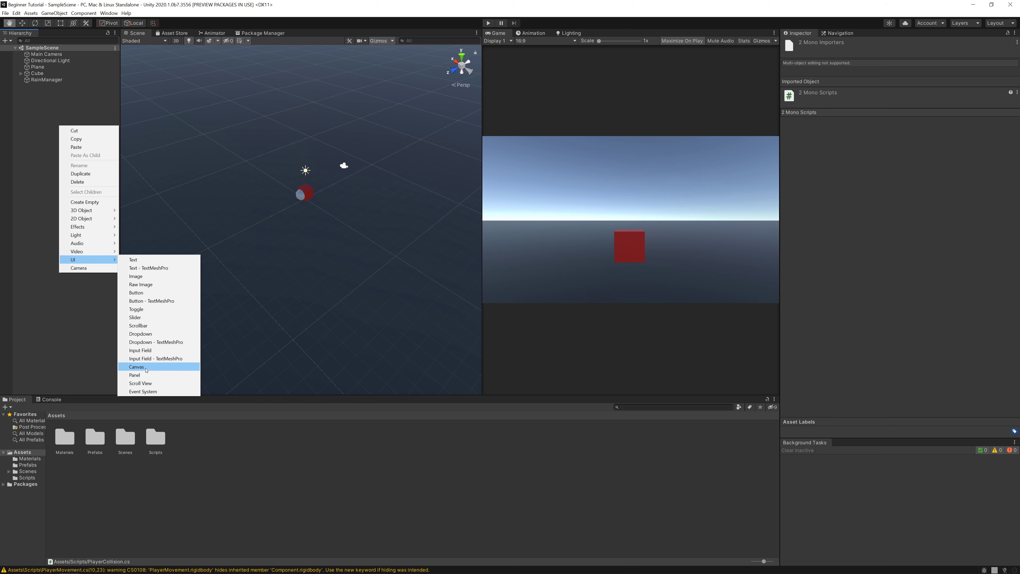
pyautogui.click(157, 367)
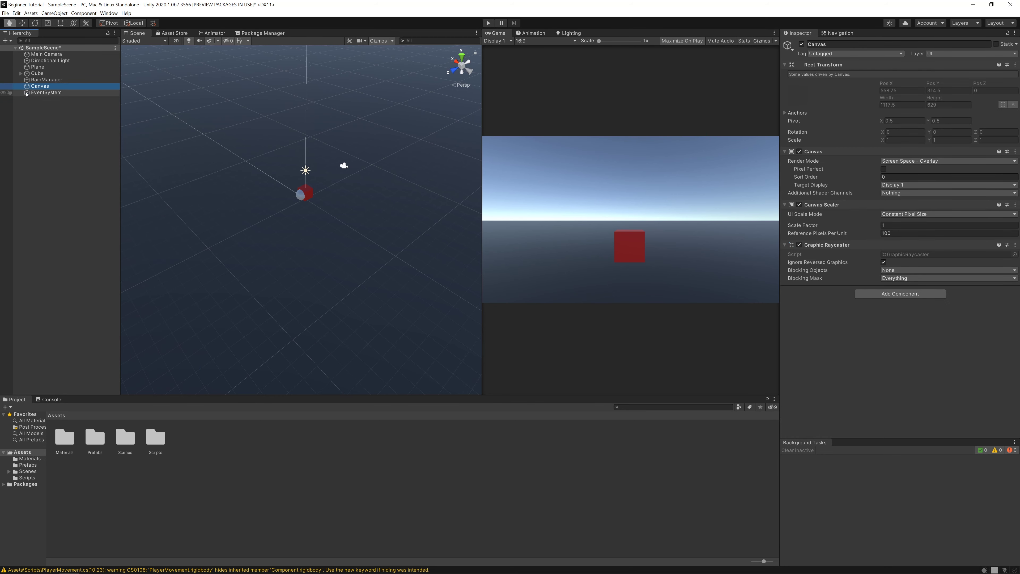
# Step: Add a UI Text child under the Canvas and switch the Scene view to 2D
pyautogui.rightClick(39, 88)
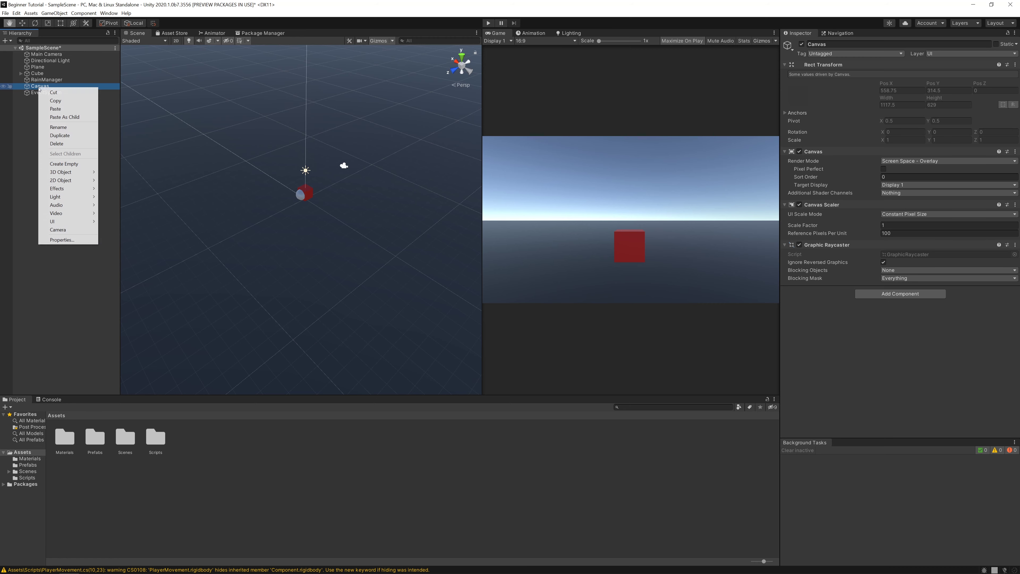
pyautogui.moveTo(61, 225)
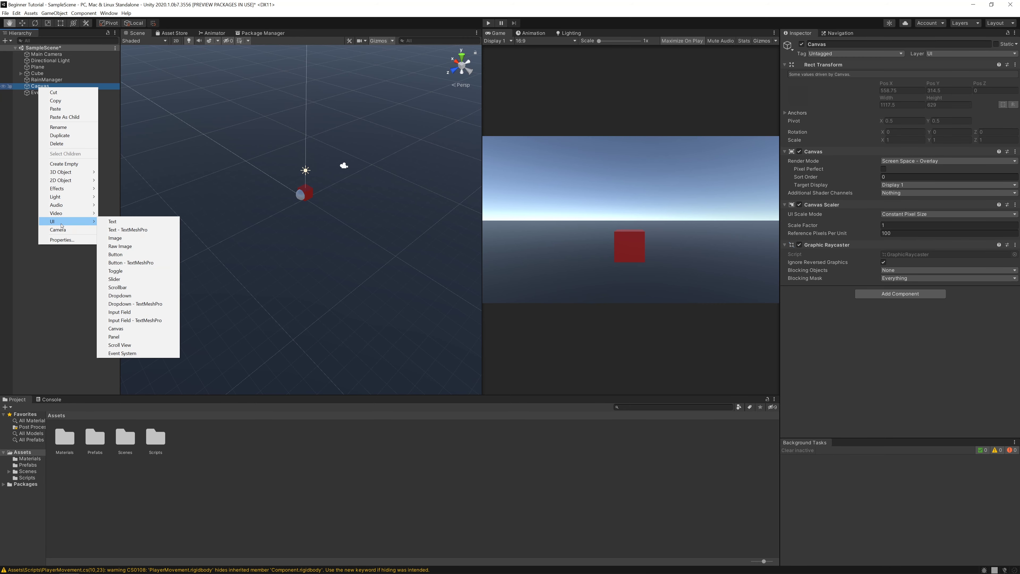
pyautogui.click(114, 222)
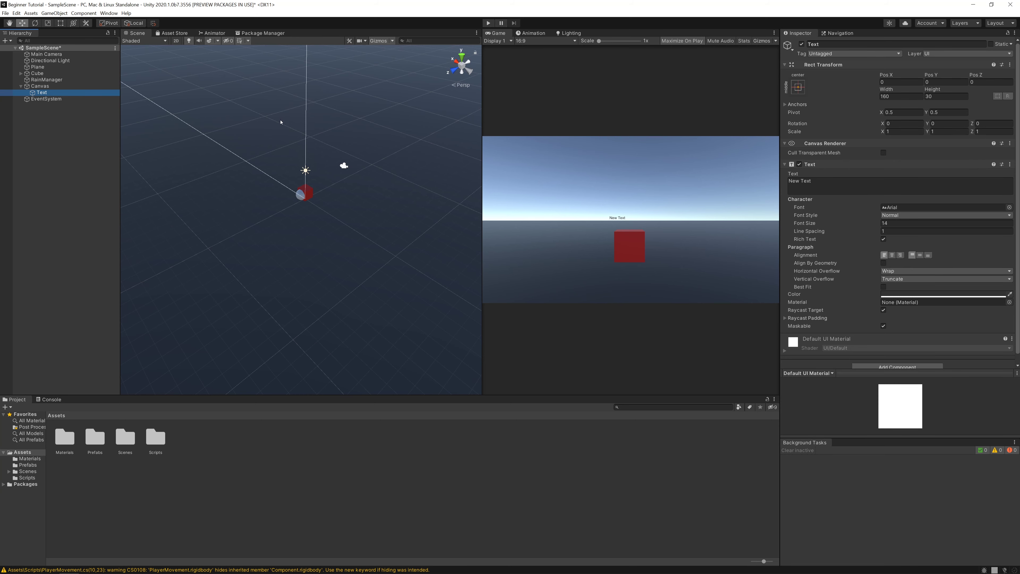
pyautogui.click(176, 42)
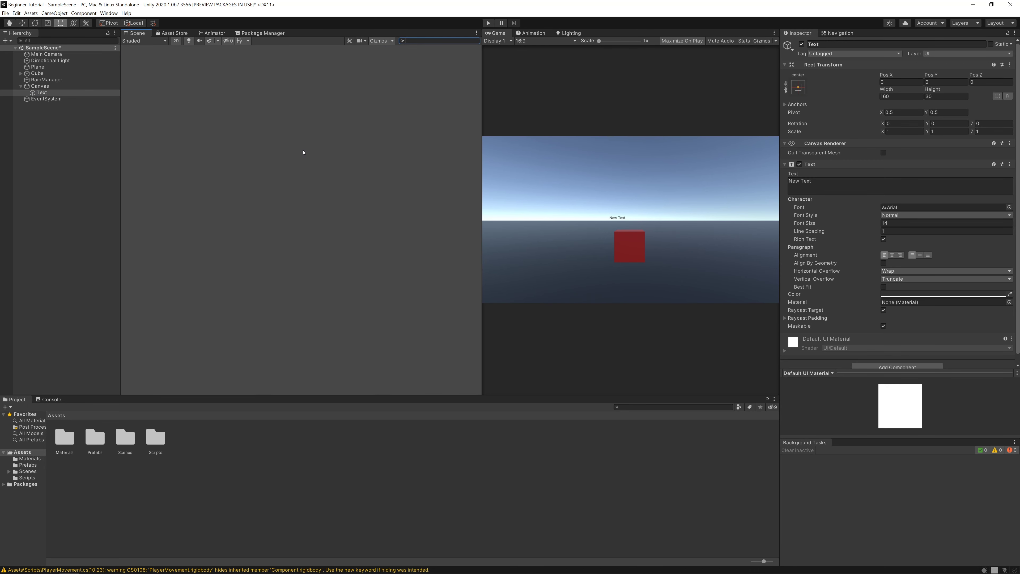
pyautogui.scroll(-5, 307, 114)
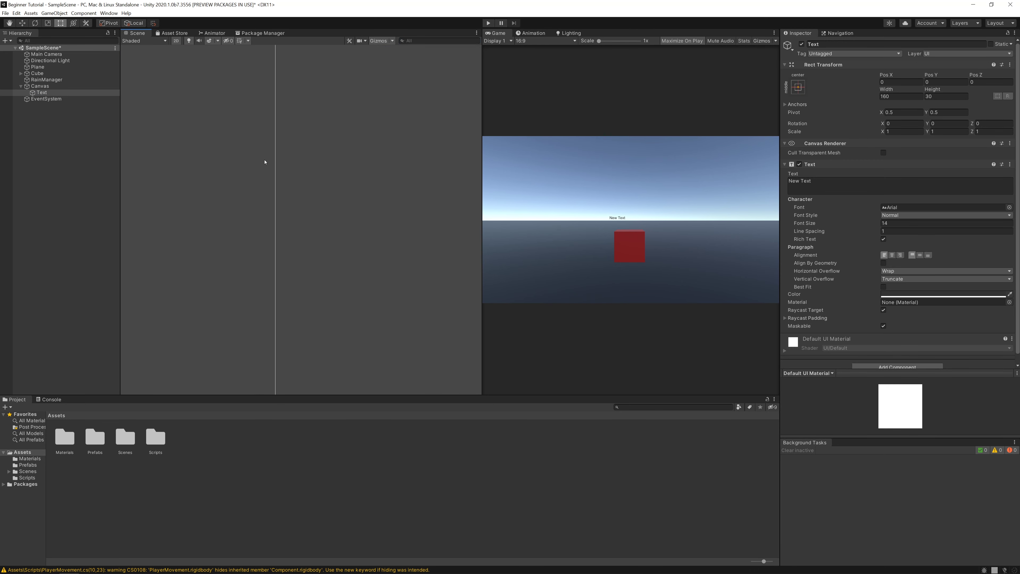
# Step: Anchor the Text to the canvas top-left with position, placing it at 80, -15
pyautogui.scroll(-2, 283, 150)
pyautogui.scroll(5, 201, 227)
pyautogui.scroll(-5, 245, 186)
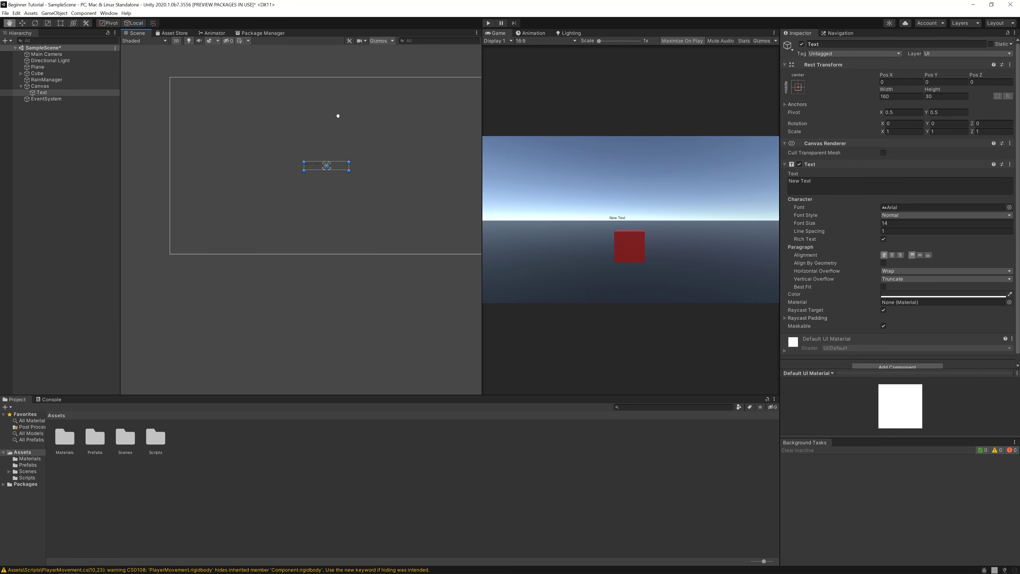
pyautogui.moveTo(338, 116)
pyautogui.mouseDown(button='middle')
pyautogui.moveTo(325, 145)
pyautogui.moveTo(339, 118)
pyautogui.moveTo(333, 134)
pyautogui.mouseUp(button='middle')
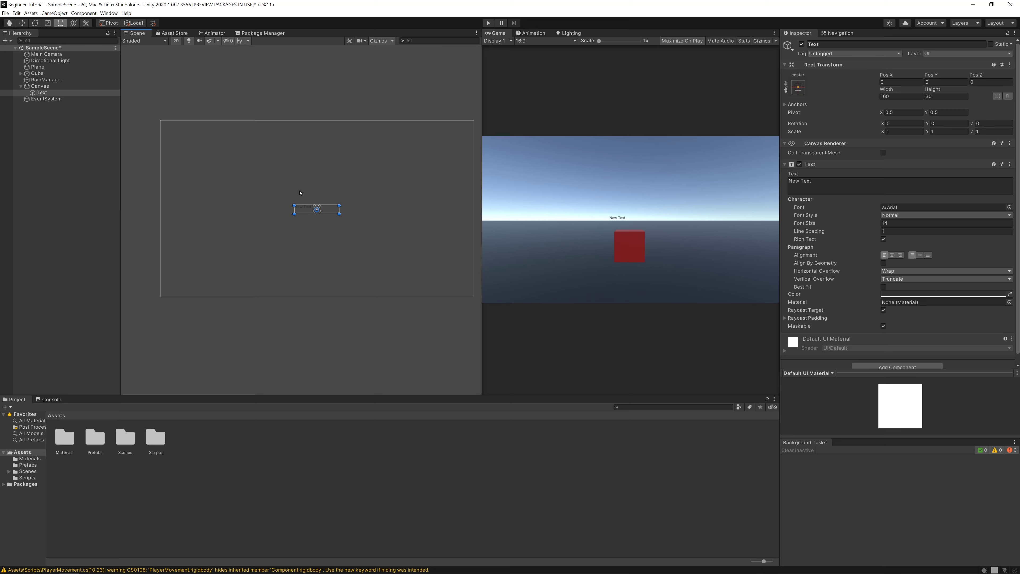
pyautogui.click(301, 207)
pyautogui.click(300, 207)
pyautogui.click(798, 87)
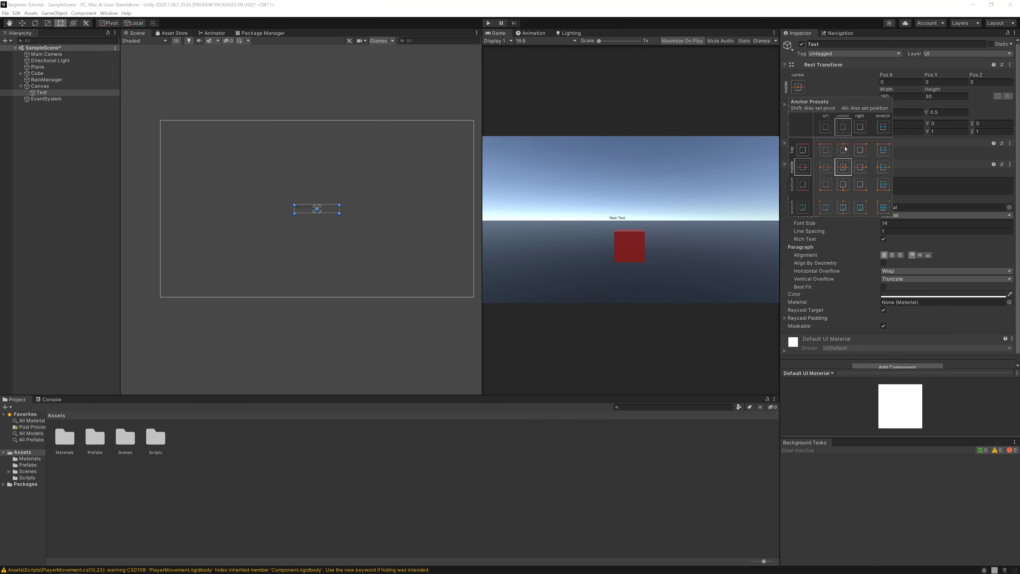
pyautogui.press('alt')
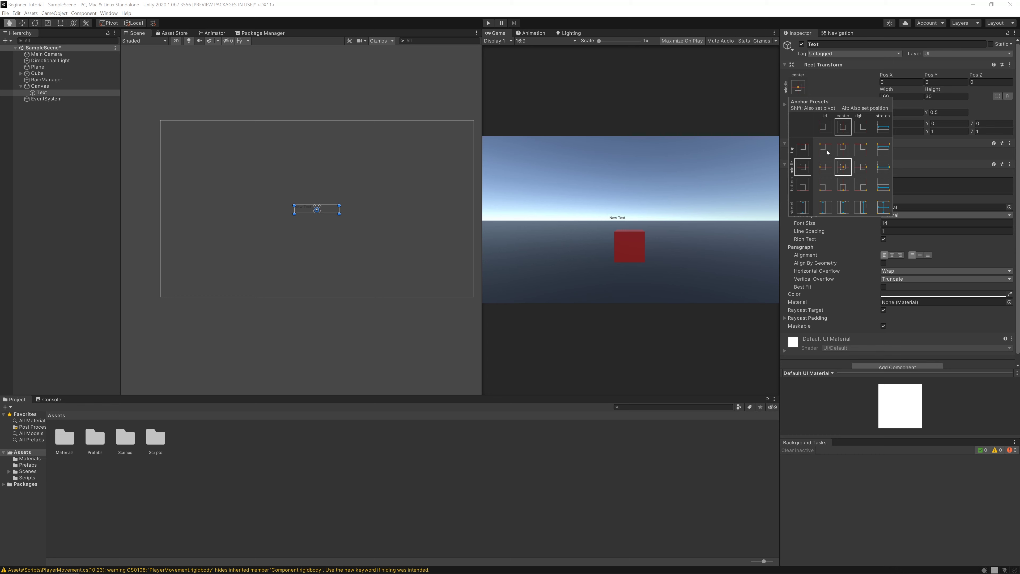
pyautogui.press('shift')
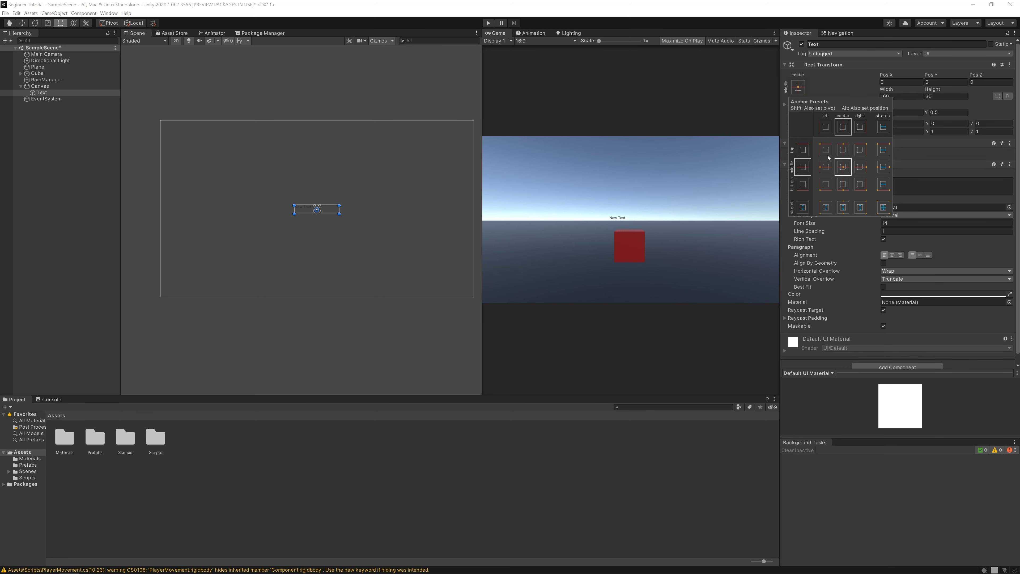
pyautogui.press('alt')
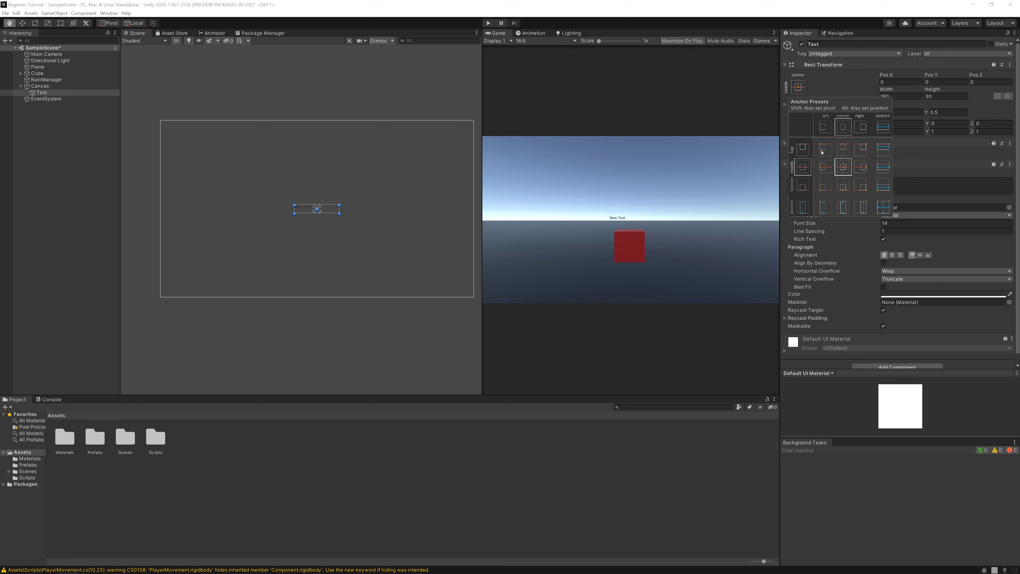
pyautogui.keyDown('alt'); pyautogui.click(822, 150); pyautogui.keyUp('alt')
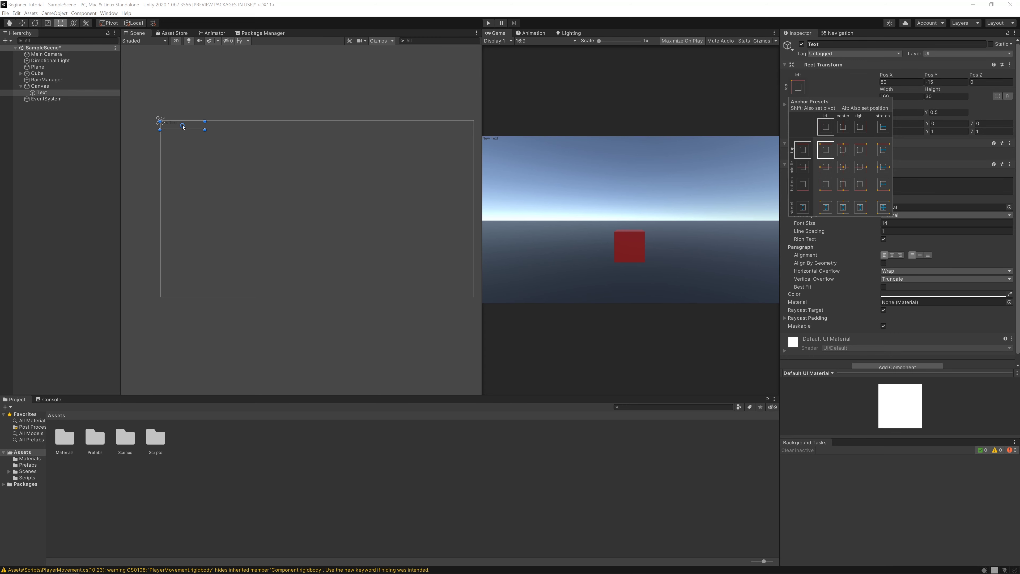
# Step: Change the label text to 'Score: 999999' and centre it vertically
pyautogui.click(899, 179)
pyautogui.click(900, 180)
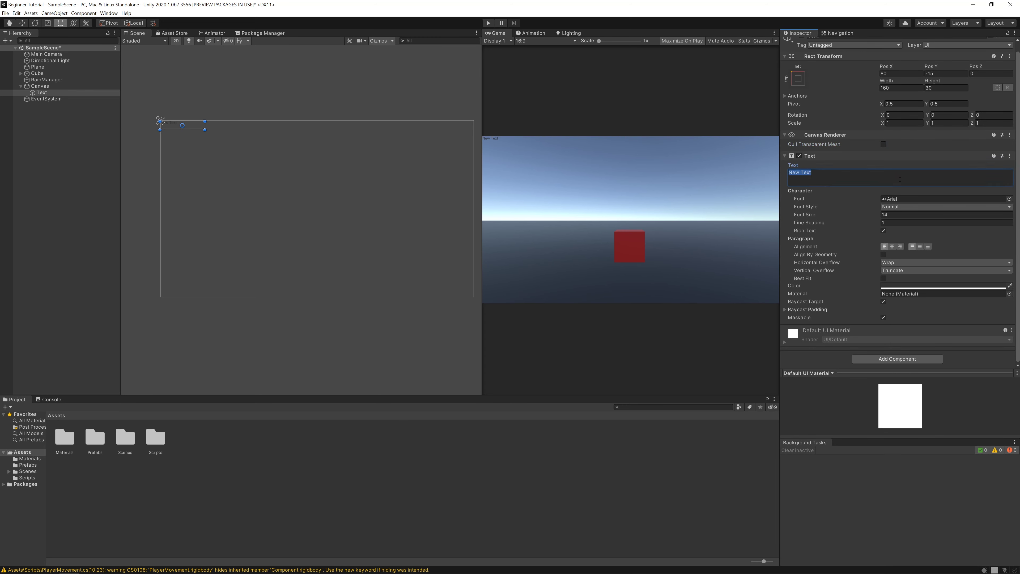
pyautogui.write('Score:')
pyautogui.write('999999')
pyautogui.hotkey('alt', 'Tab')
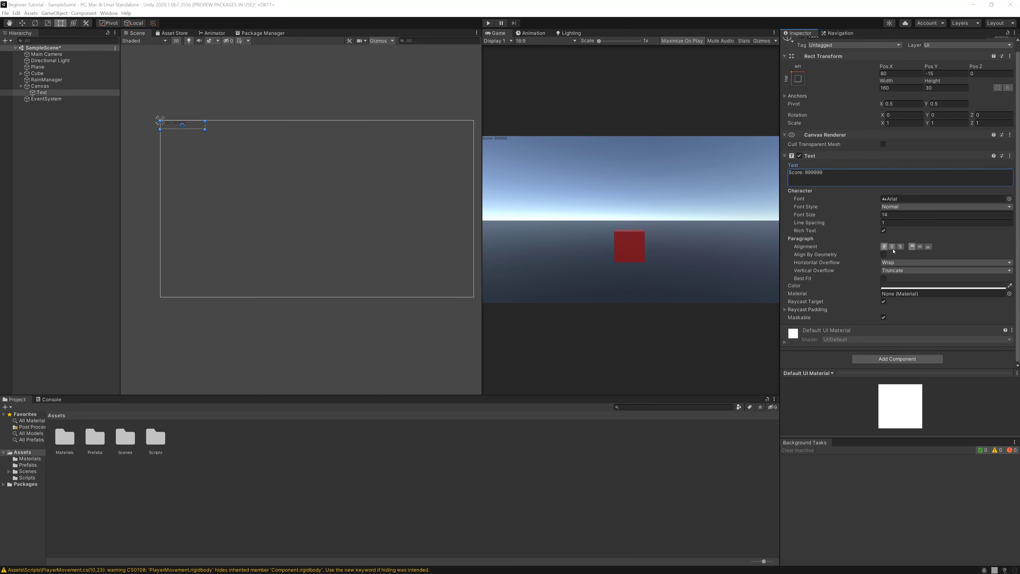
pyautogui.click(920, 248)
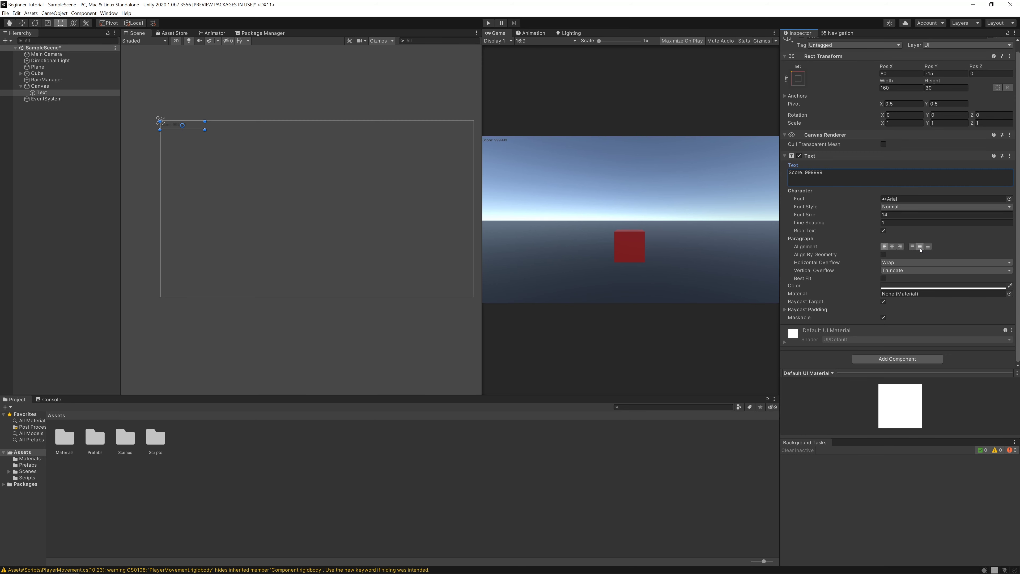
pyautogui.scroll(1, 887, 268)
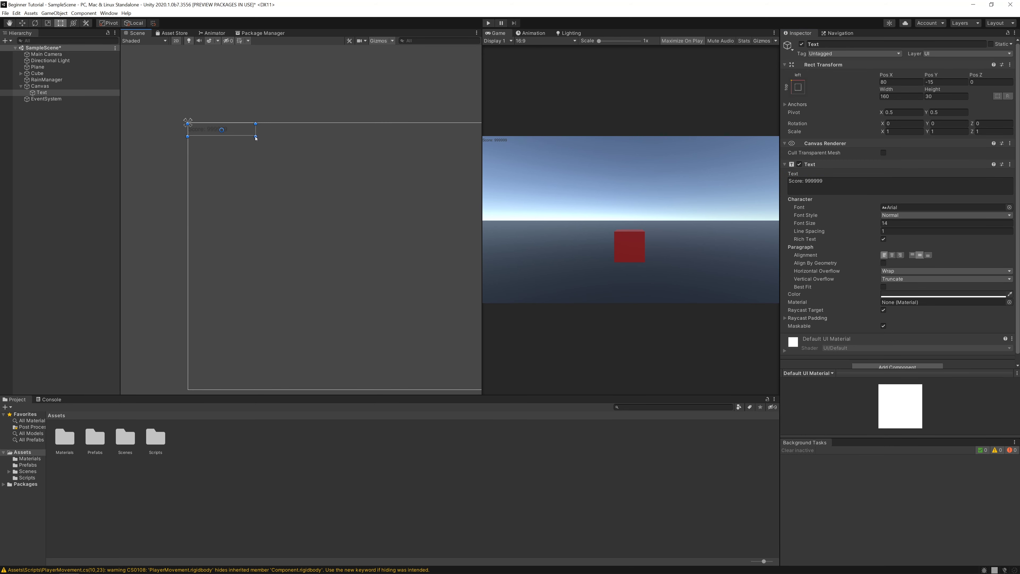
# Step: Enlarge the score label's box and raise its font size from 14 to 47
pyautogui.scroll(1, 255, 138)
pyautogui.moveTo(248, 135); pyautogui.dragTo(460, 177)
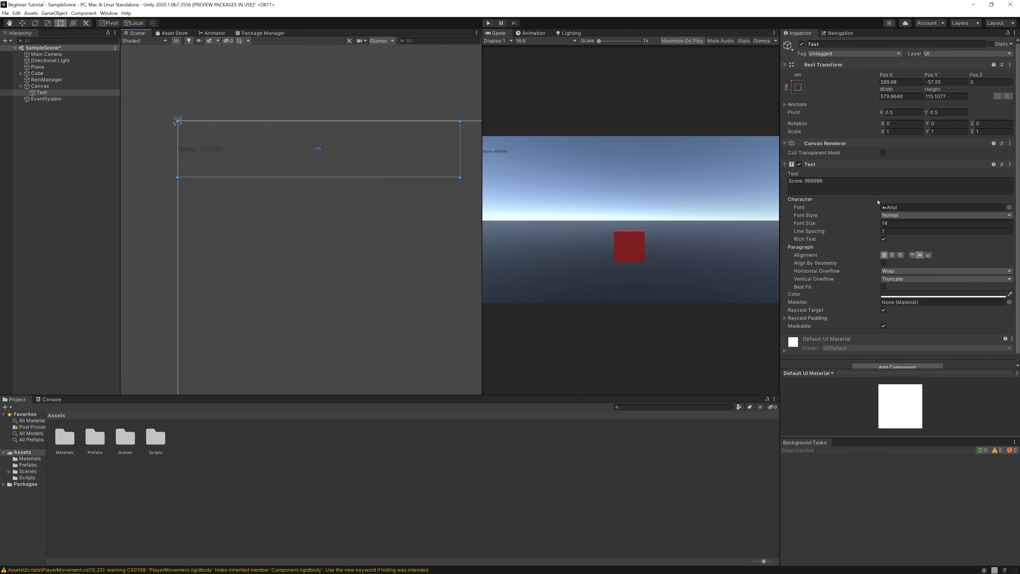
pyautogui.moveTo(846, 226); pyautogui.dragTo(861, 226)
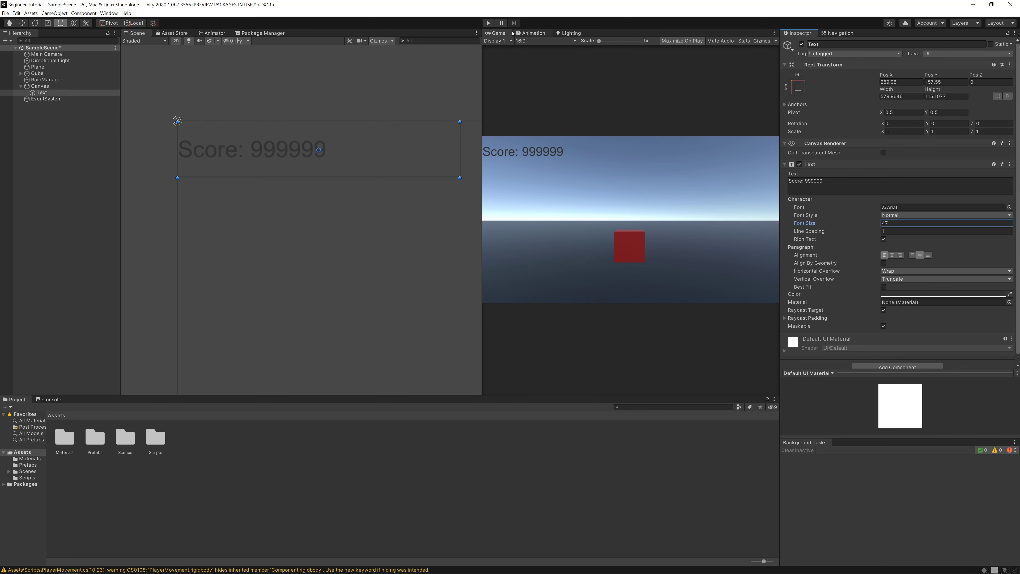
pyautogui.moveTo(485, 239); pyautogui.dragTo(458, 238)
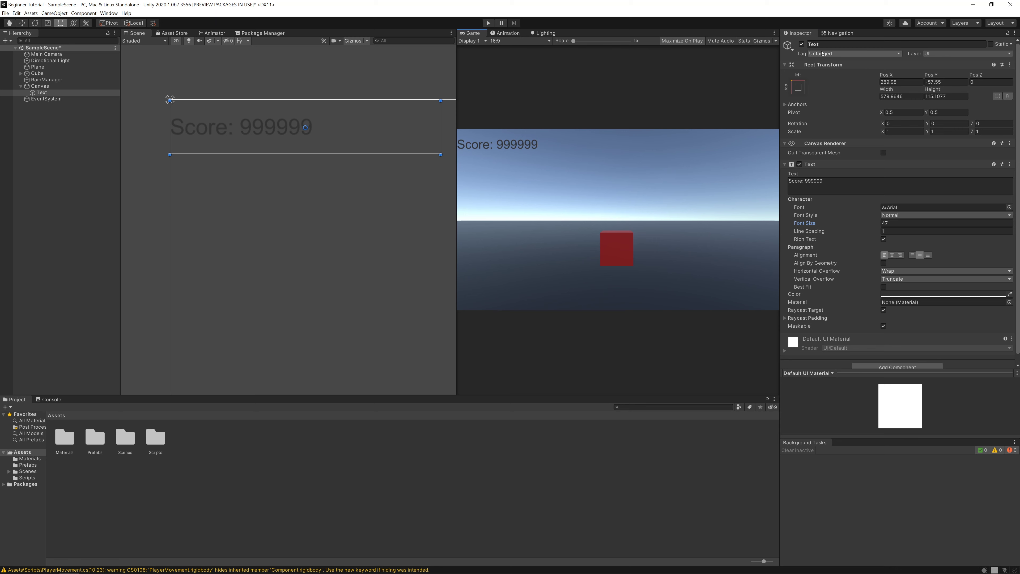
# Step: Rename the label object to ScoreText
pyautogui.click(827, 44)
pyautogui.write('ScoreTex')
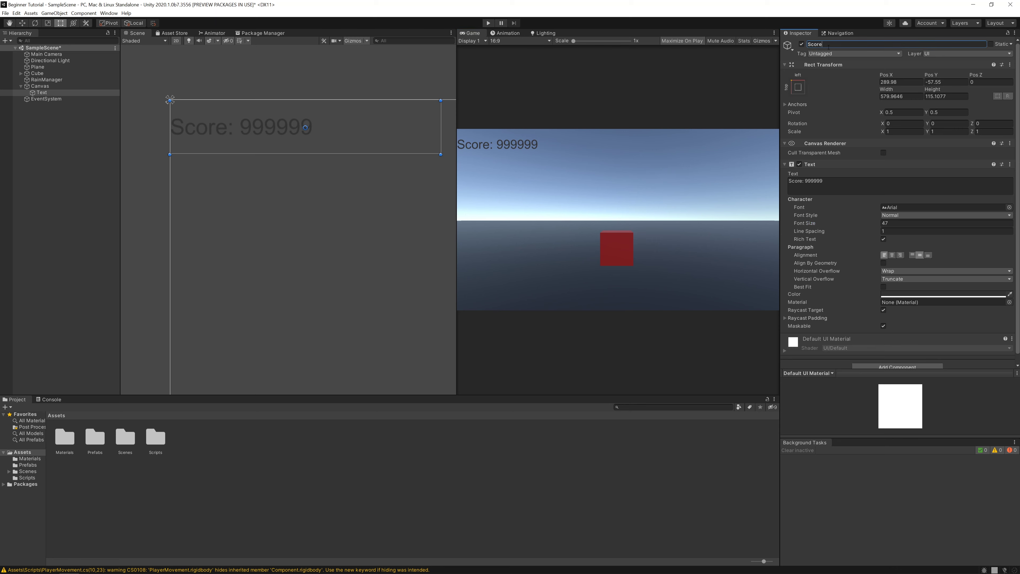
pyautogui.press('Return')
# Step: Create a second UI Text under the Canvas and name it TimeText
pyautogui.click(40, 86)
pyautogui.rightClick(40, 86)
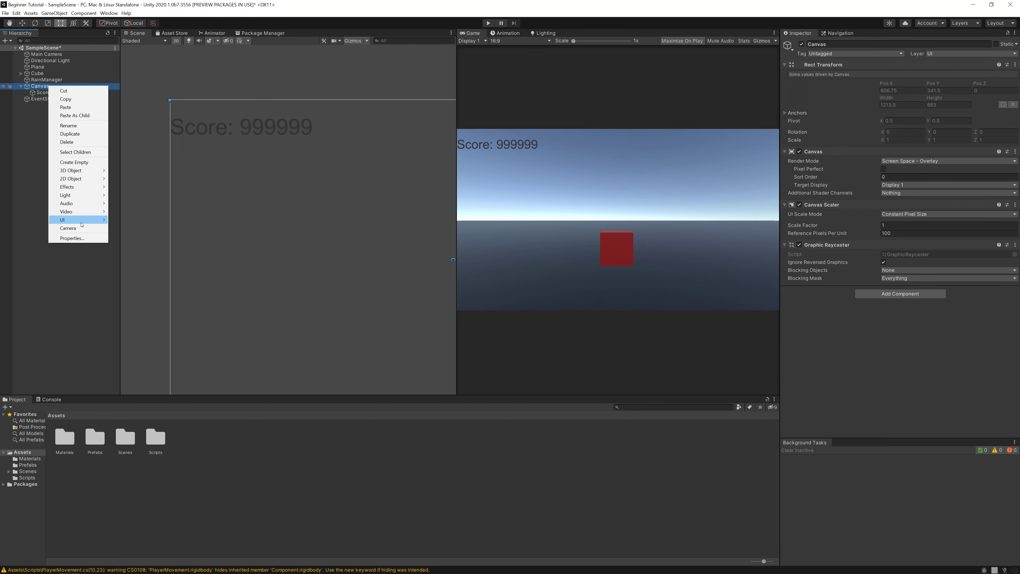
pyautogui.moveTo(80, 219)
pyautogui.click(127, 220)
pyautogui.click(835, 44)
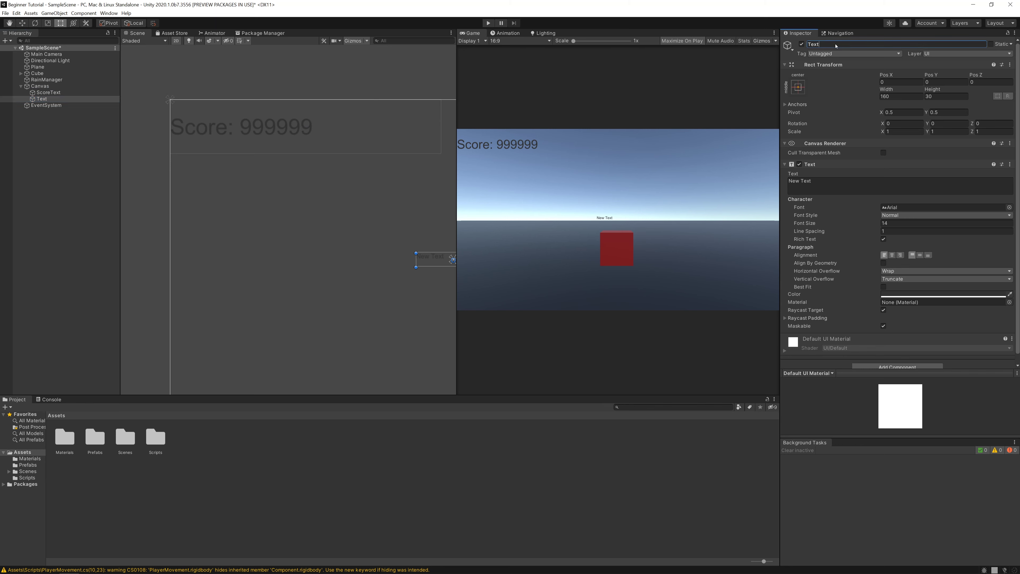
pyautogui.write('TimeText')
pyautogui.press('Return')
pyautogui.scroll(-2, 448, 187)
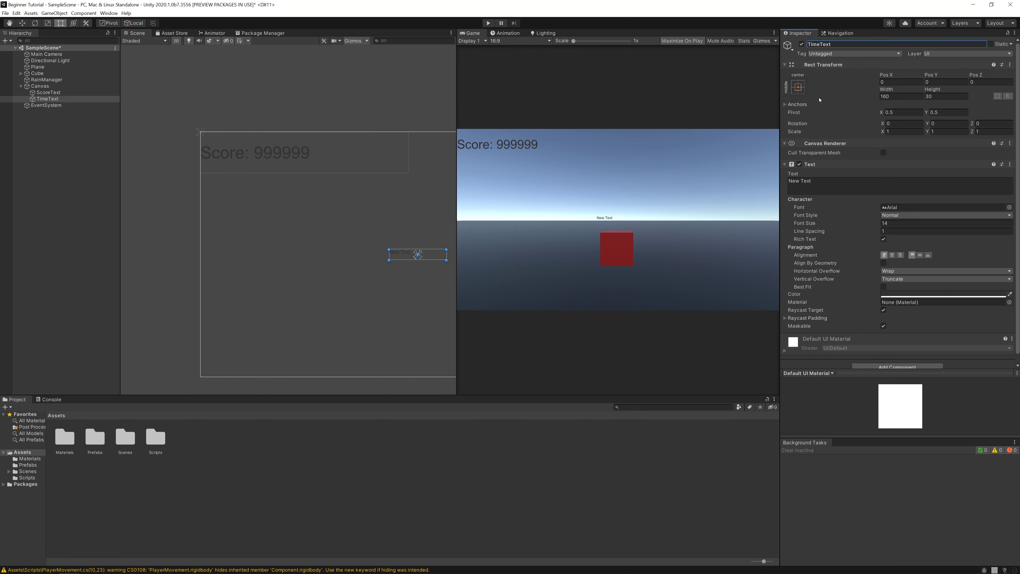
pyautogui.click(798, 87)
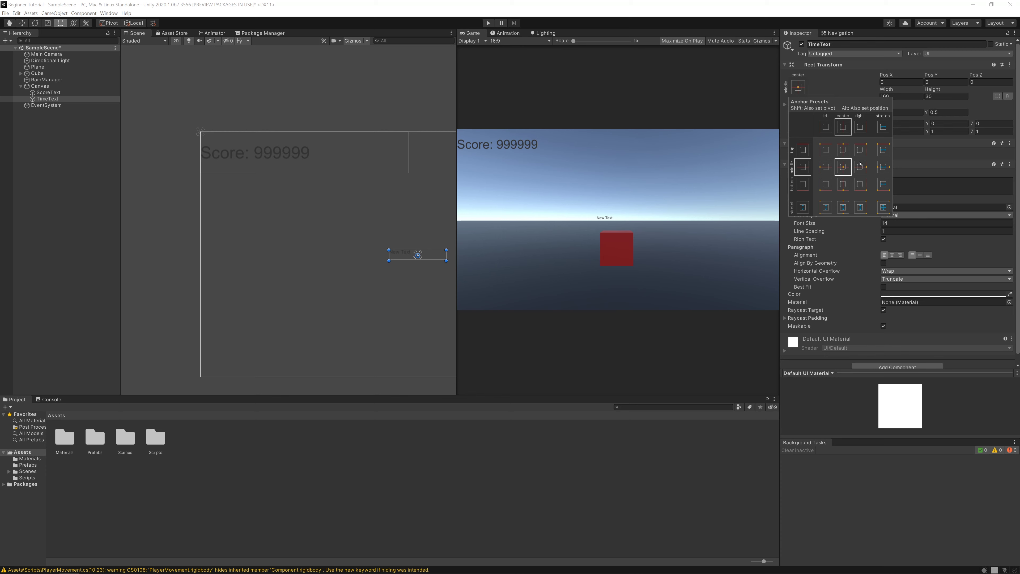
# Step: Anchor TimeText to the canvas top-right corner, moving its position too
pyautogui.press('alt')
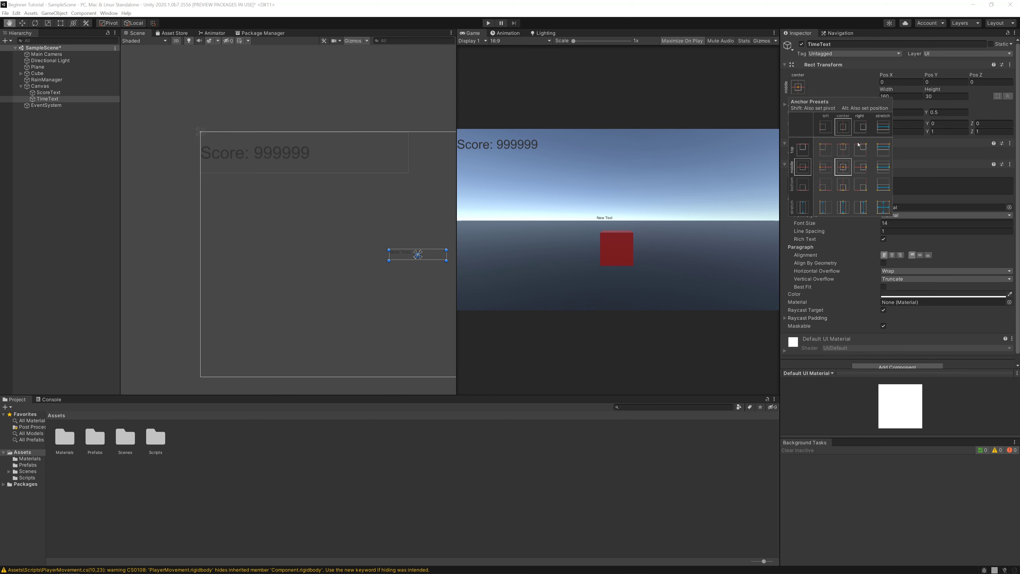
pyautogui.keyDown('alt'); pyautogui.click(860, 149); pyautogui.keyUp('alt')
pyautogui.scroll(-2, 421, 182)
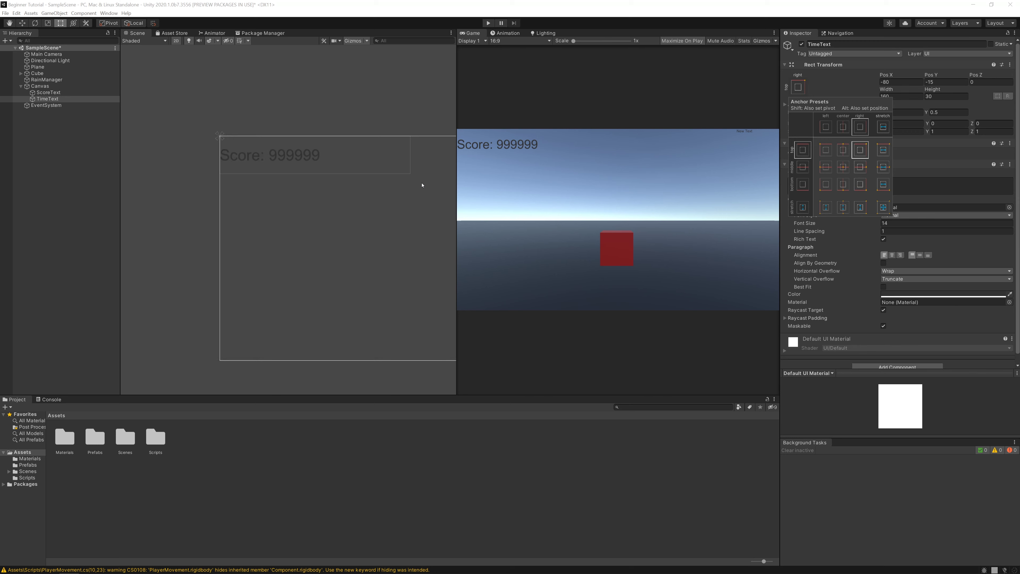
pyautogui.moveTo(408, 174); pyautogui.dragTo(388, 157, button='middle')
# Step: Resize the TimeText box to about 416 by 115
pyautogui.scroll(5, 384, 144)
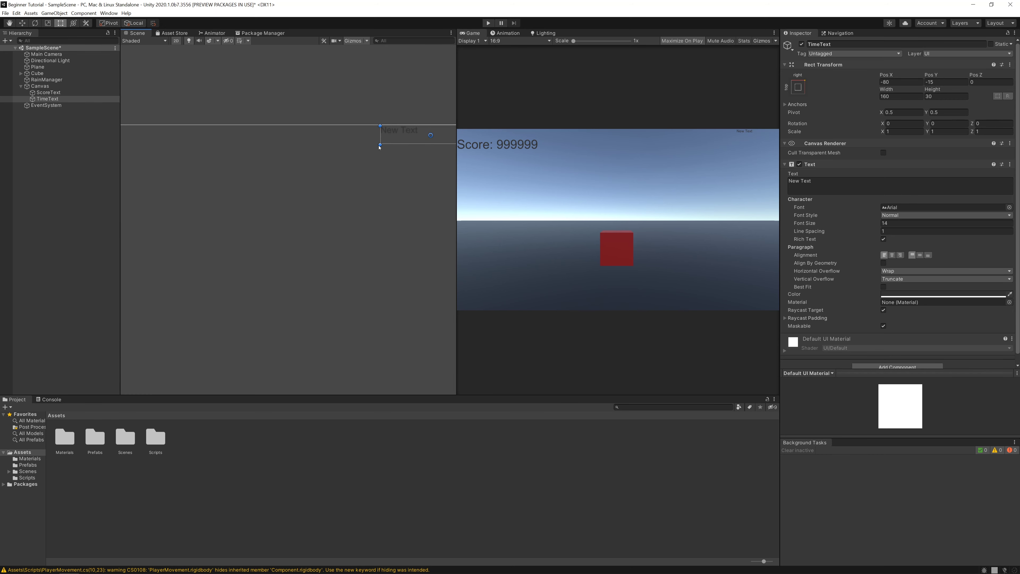
pyautogui.scroll(2, 379, 147)
pyautogui.moveTo(379, 146); pyautogui.dragTo(200, 241)
pyautogui.scroll(-2, 259, 225)
pyautogui.moveTo(260, 226); pyautogui.dragTo(352, 189, button='middle')
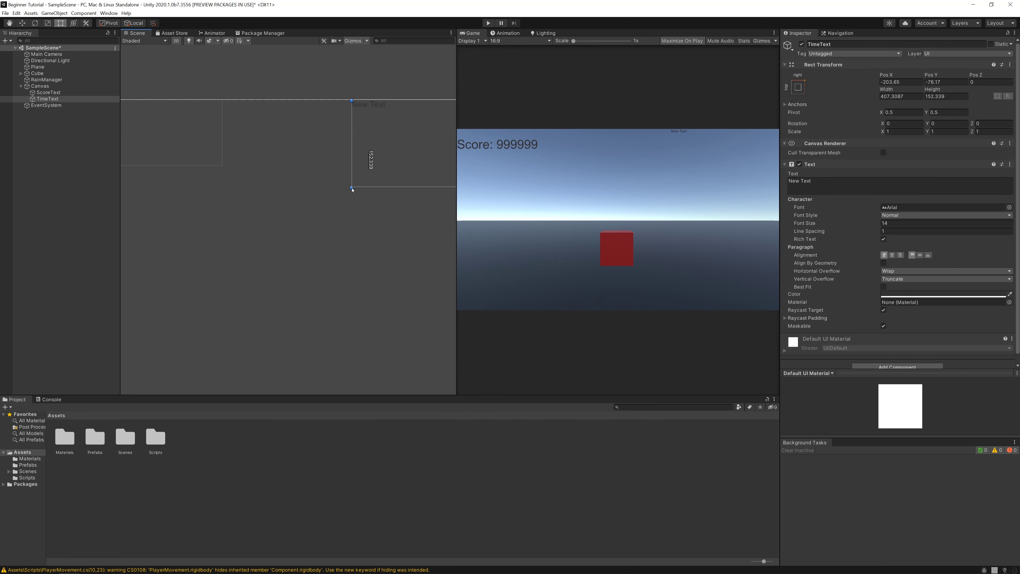
pyautogui.moveTo(352, 190); pyautogui.dragTo(347, 168)
pyautogui.scroll(-2, 347, 168)
pyautogui.moveTo(347, 169); pyautogui.dragTo(191, 164, button='middle')
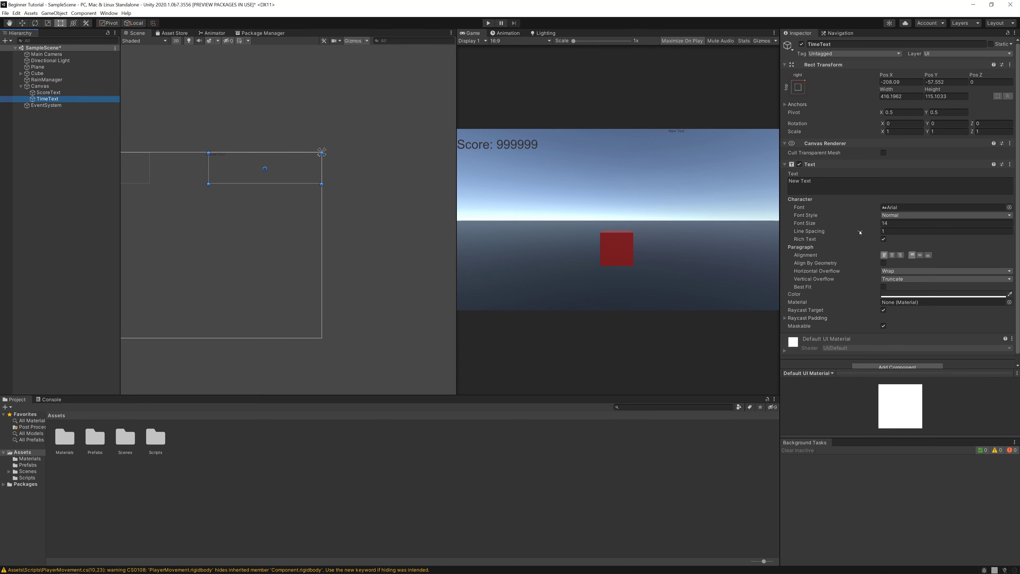
# Step: Set TimeText's font size to 47 and centre it vertically in its box
pyautogui.click(894, 224)
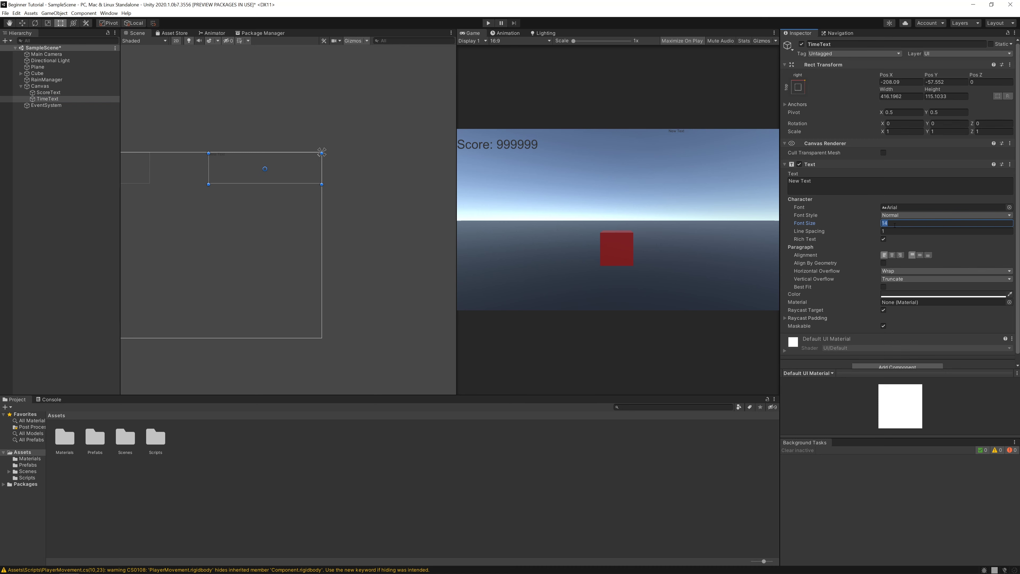
pyautogui.write('47')
pyautogui.click(920, 255)
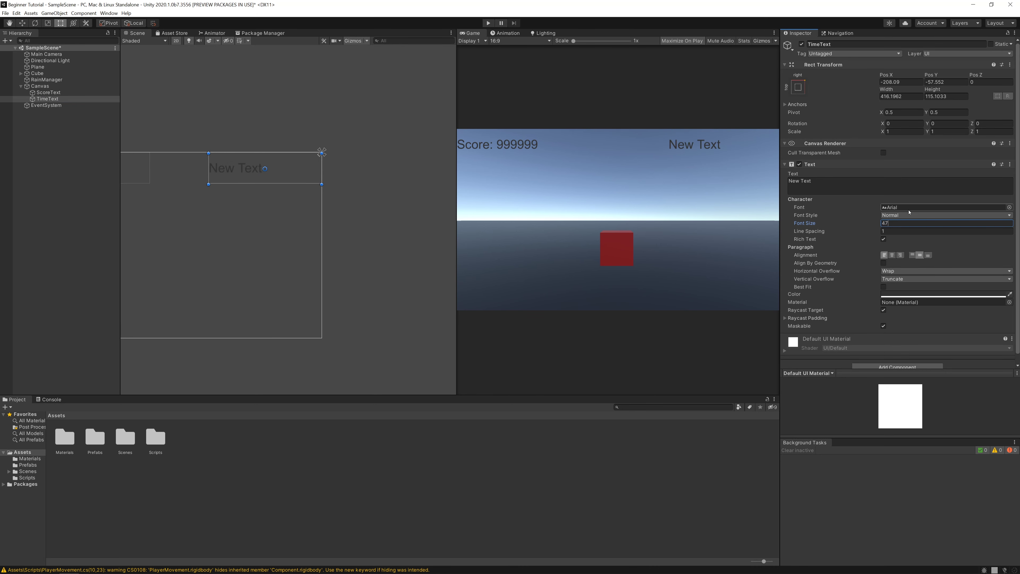
# Step: Replace TimeText's label with 'Time Alive: 00:00:00'
pyautogui.click(854, 186)
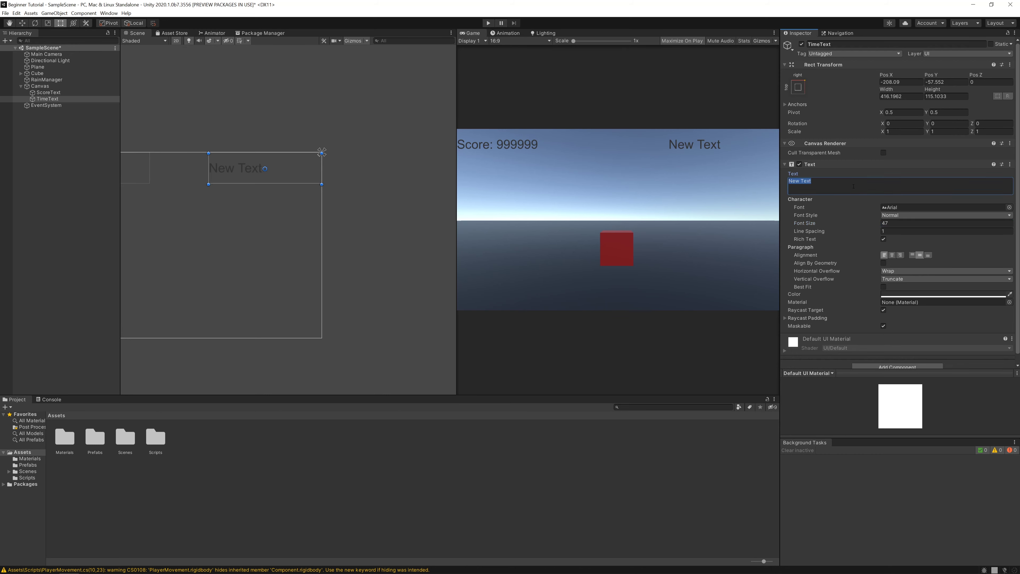
pyautogui.write('Time')
pyautogui.write(' Alive')
pyautogui.write(': 3')
pyautogui.write('5')
pyautogui.press('BackSpace')
pyautogui.press('BackSpace')
pyautogui.write('00:')
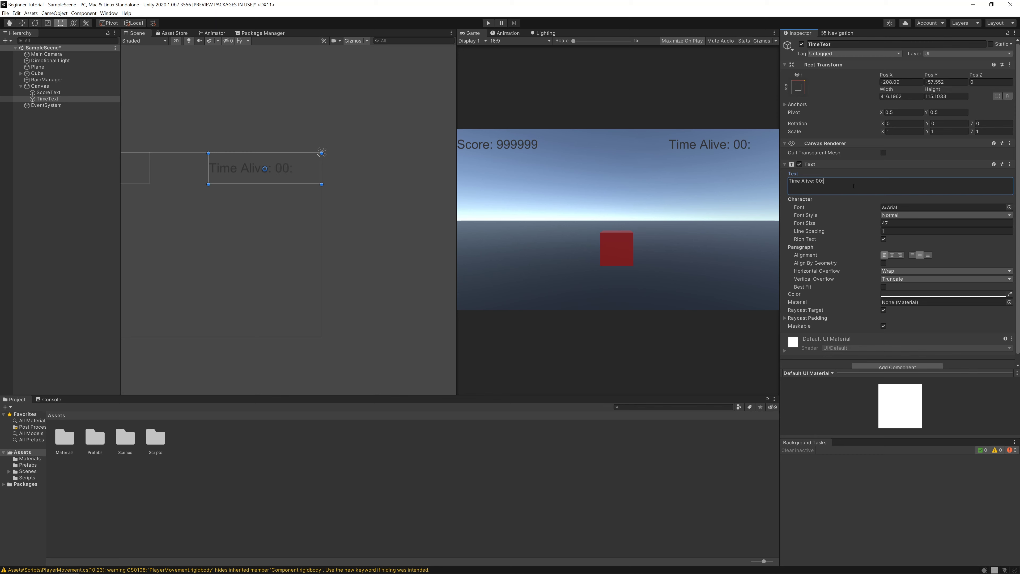
pyautogui.write('00:00')
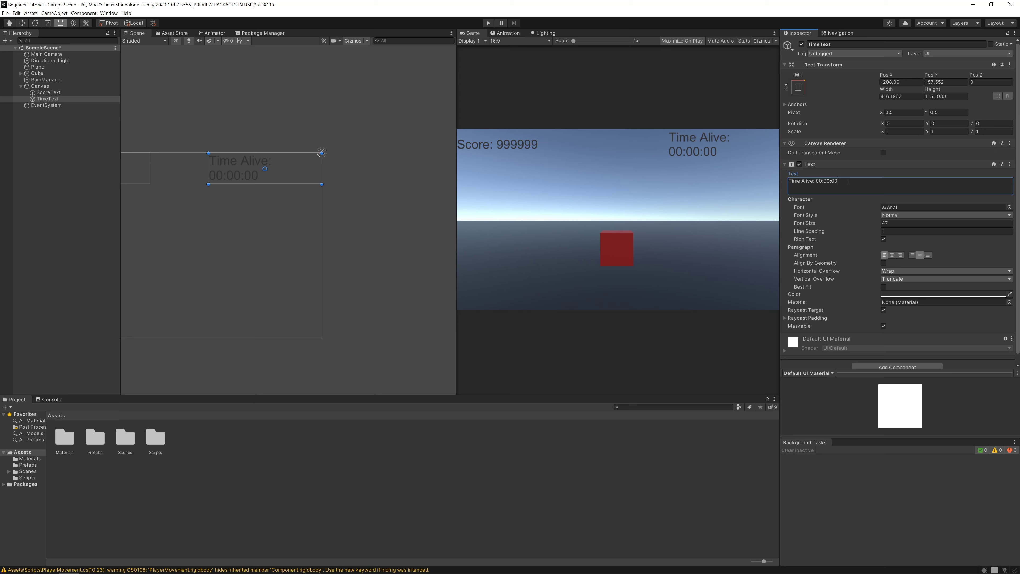
pyautogui.click(208, 186)
# Step: Widen the TimeText box to about 434 so the label fits on one line
pyautogui.scroll(8, 208, 185)
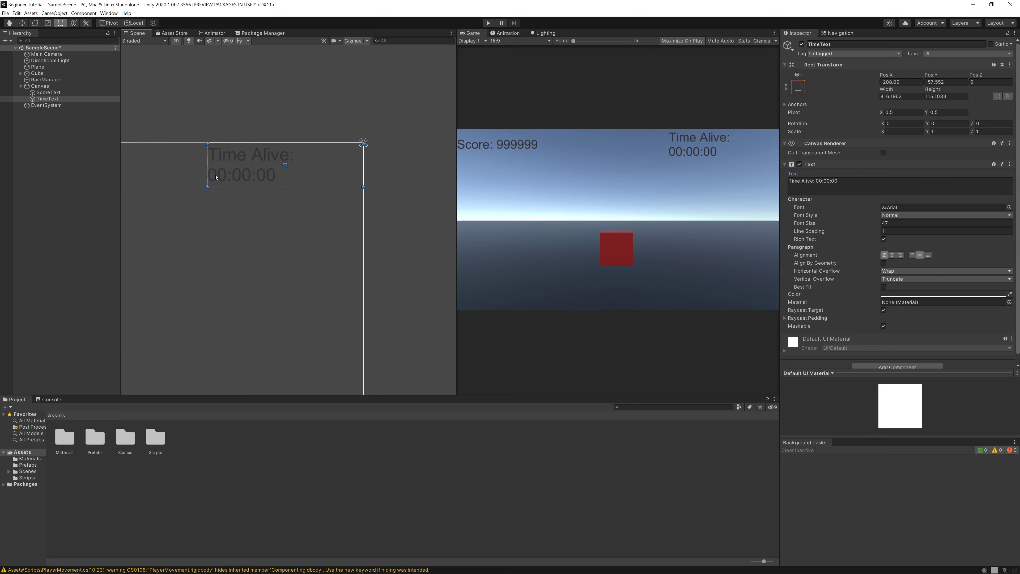
pyautogui.moveTo(198, 197); pyautogui.dragTo(181, 196)
pyautogui.scroll(-8, 242, 204)
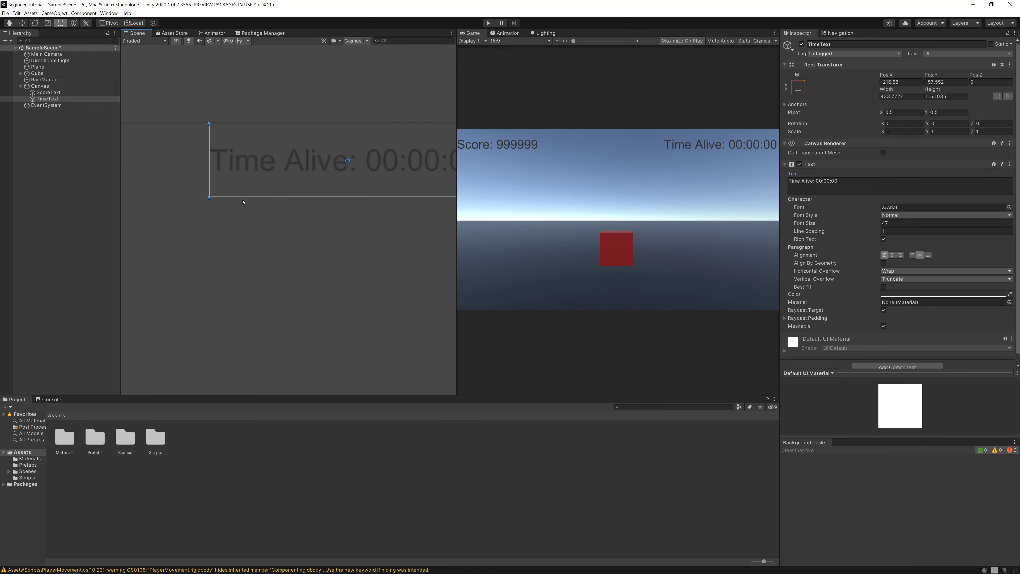
# Step: Select the Canvas and bring up its UI Scale Mode choices
pyautogui.scroll(-3, 227, 205)
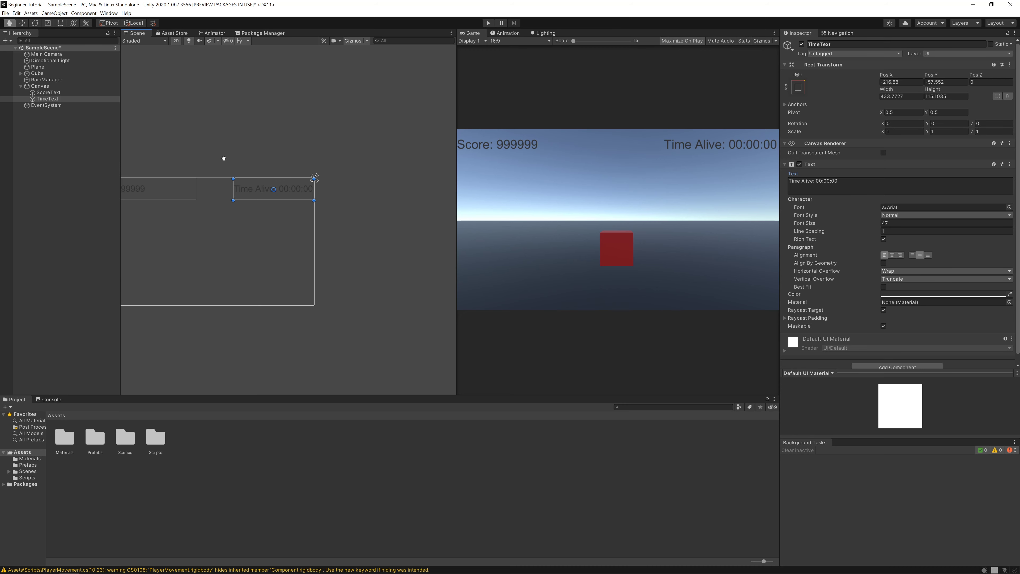
pyautogui.moveTo(223, 157)
pyautogui.mouseDown(button='middle')
pyautogui.moveTo(298, 132)
pyautogui.moveTo(240, 163)
pyautogui.mouseUp(button='middle')
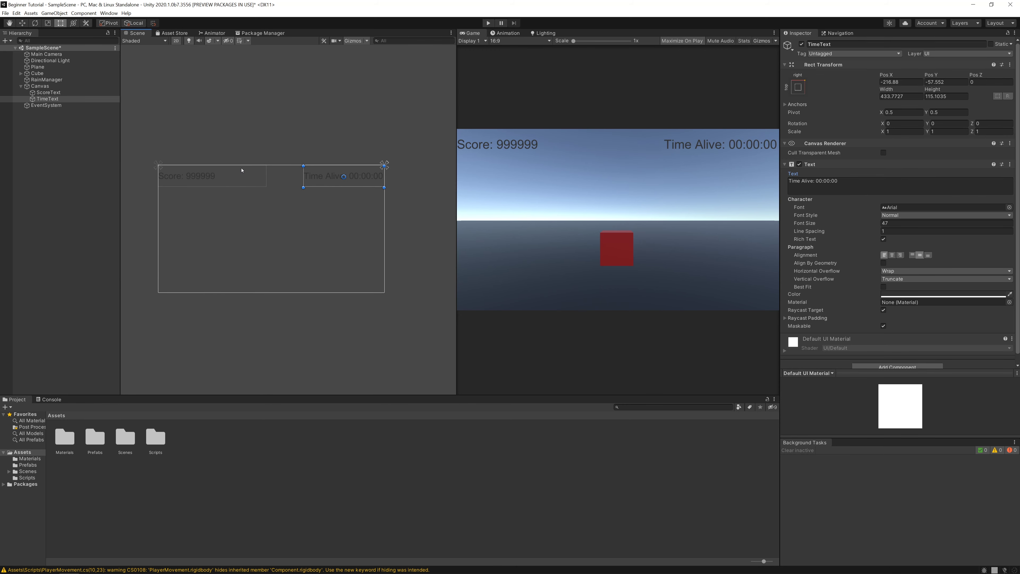
pyautogui.click(40, 86)
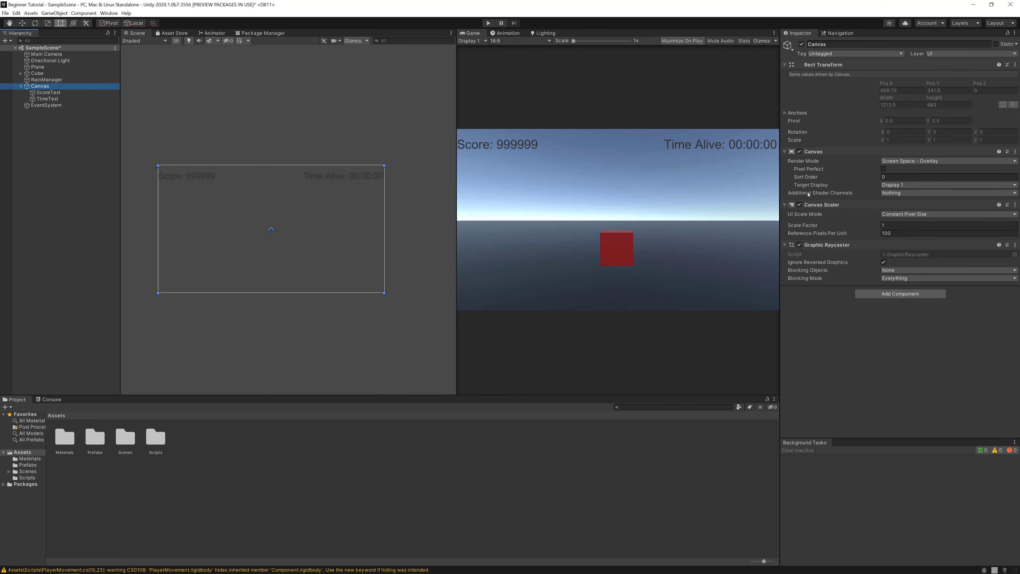
pyautogui.click(895, 213)
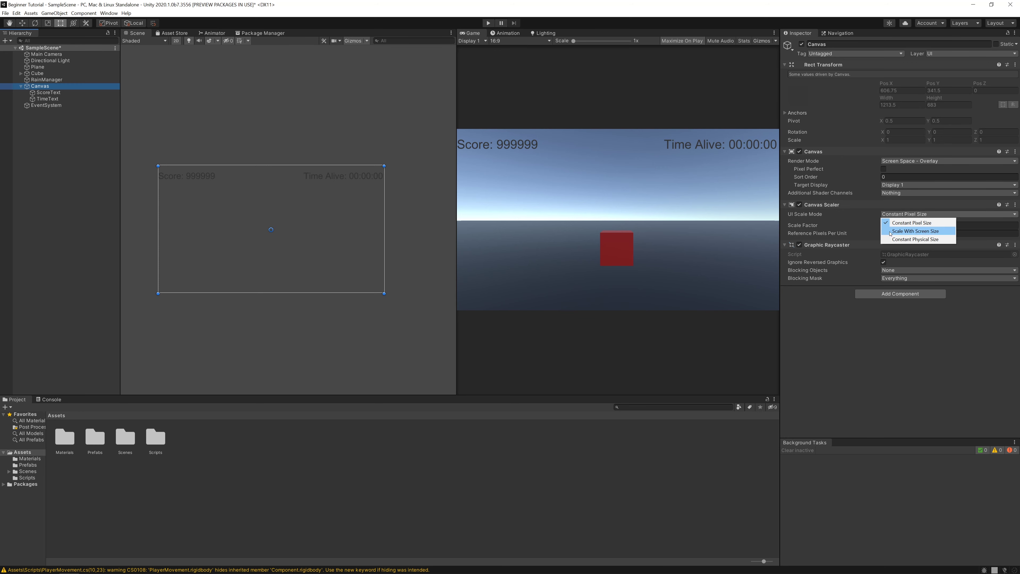
# Step: Set the Canvas Scaler to Scale With Screen Size, 800x600 reference, Match 0.5, and widen the Game view
pyautogui.click(931, 232)
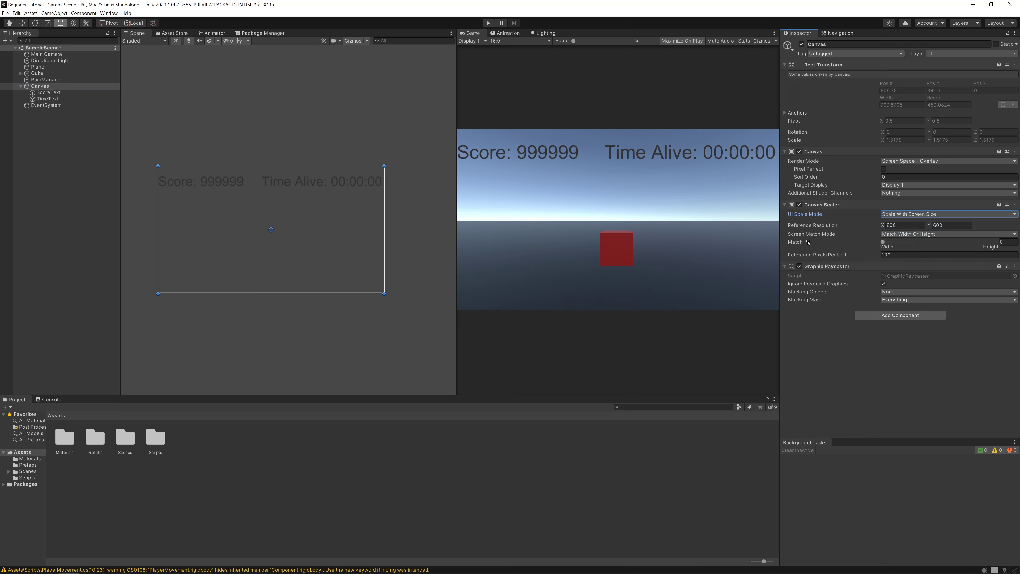
pyautogui.moveTo(890, 244); pyautogui.dragTo(918, 242)
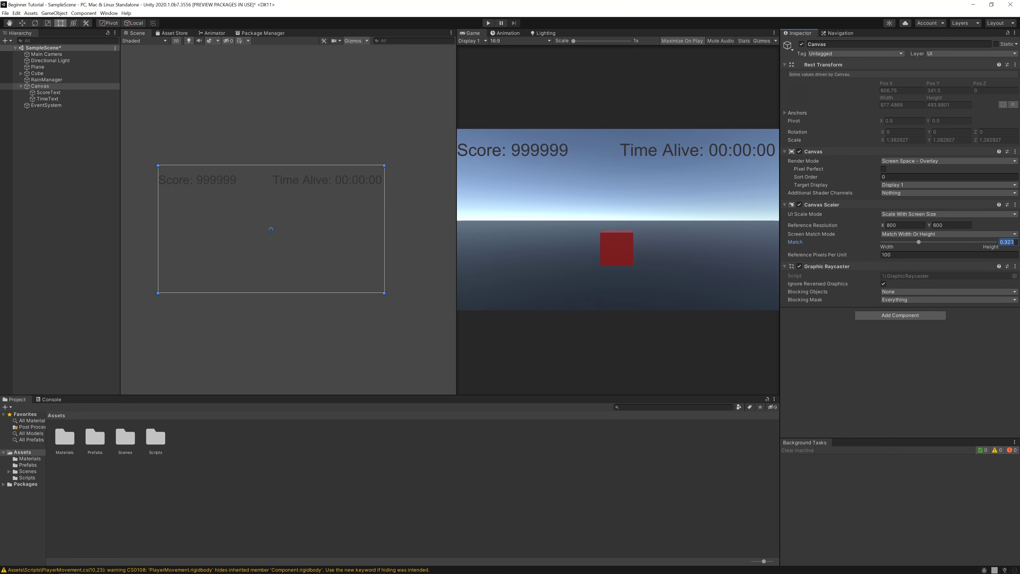
pyautogui.write('0.5')
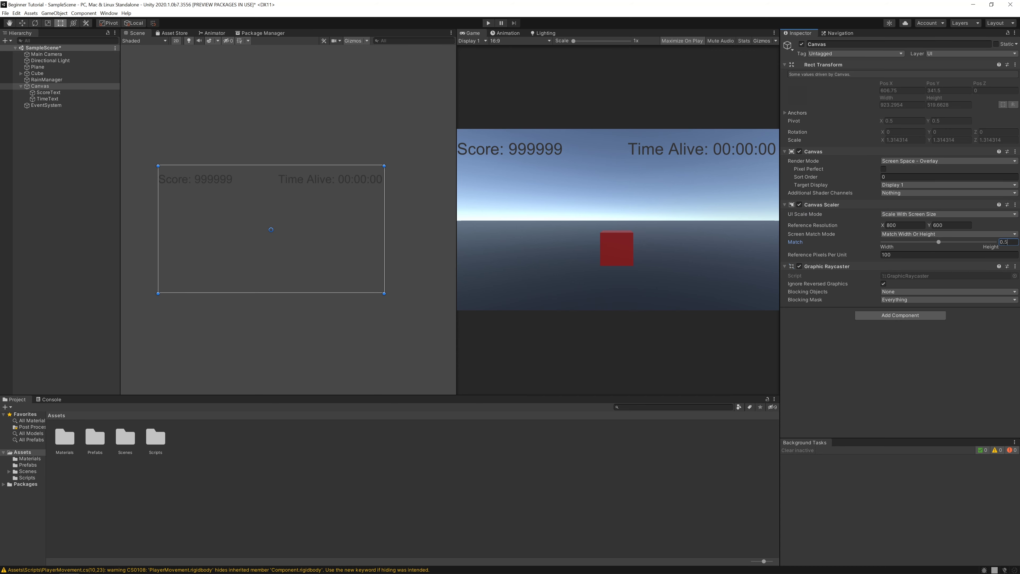
pyautogui.click(664, 248)
pyautogui.moveTo(454, 229); pyautogui.dragTo(383, 205)
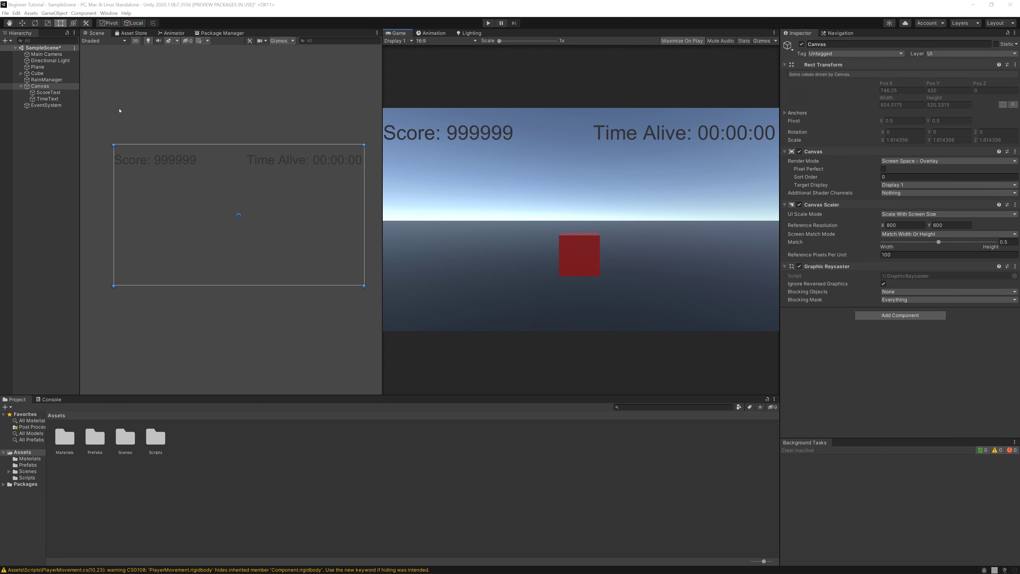
# Step: Add a new script component named UIManager to the Canvas and open it in Visual Studio
pyautogui.click(44, 88)
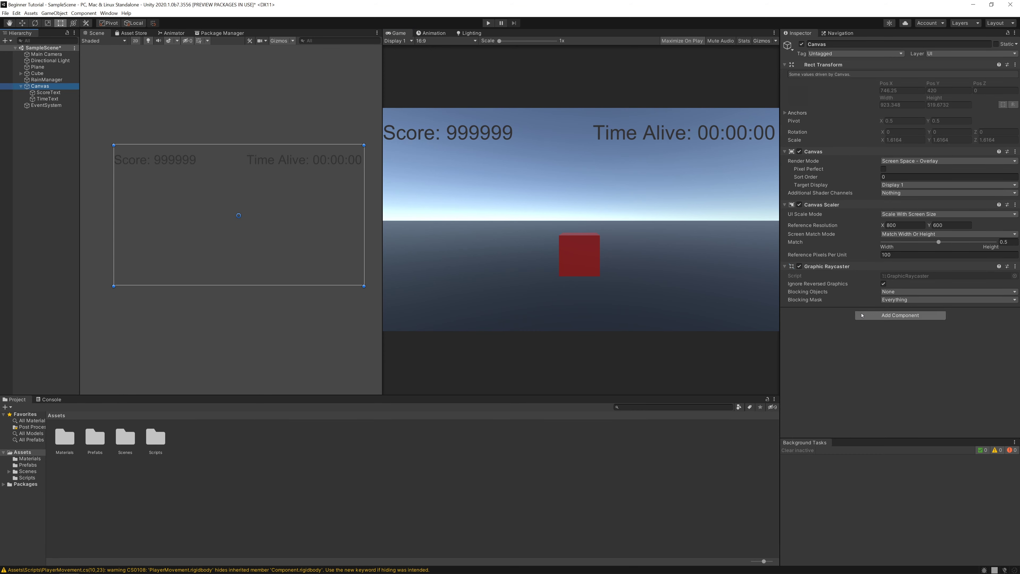
pyautogui.click(875, 316)
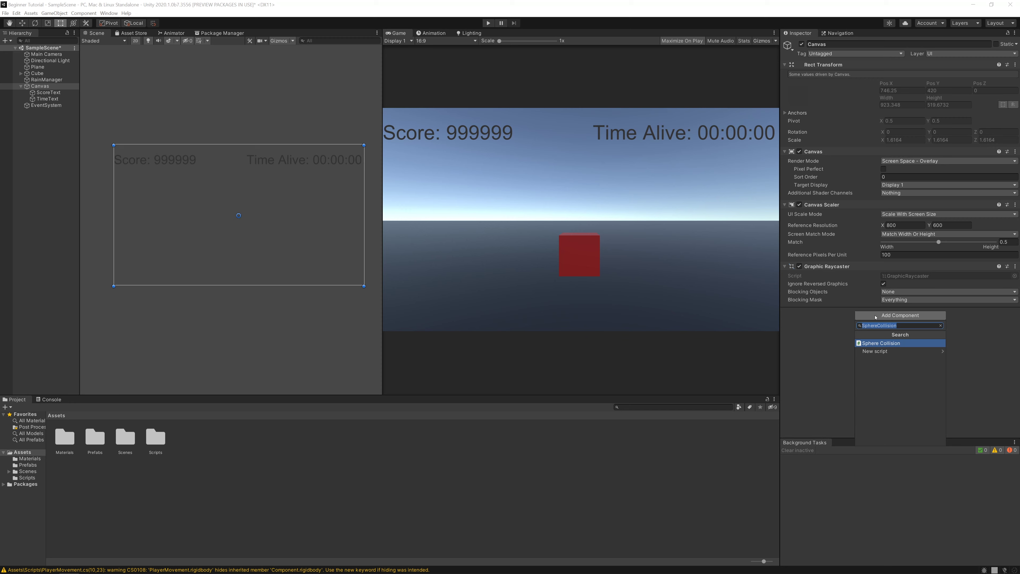
pyautogui.write('UIManager')
pyautogui.press('Return')
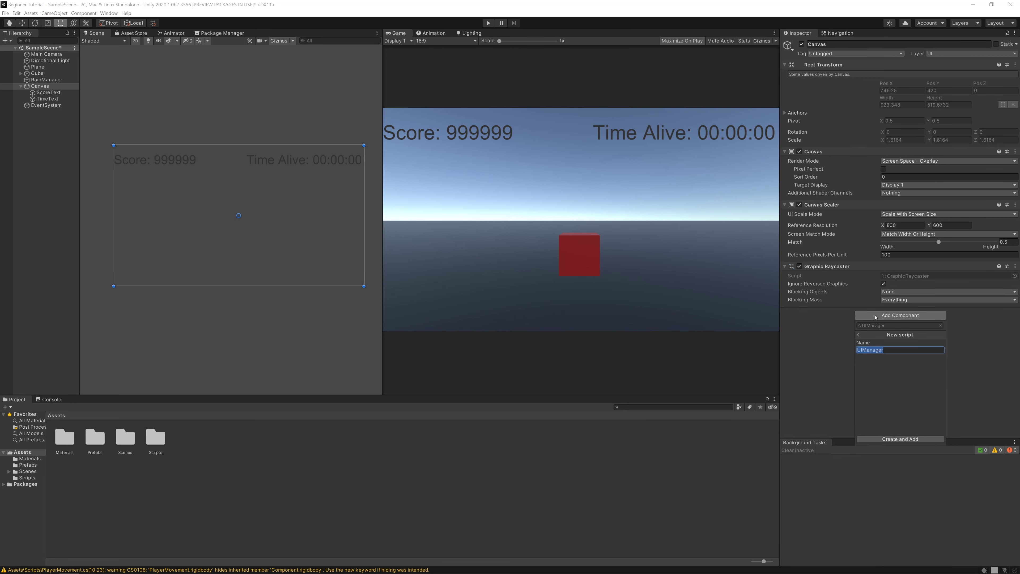
pyautogui.click(899, 438)
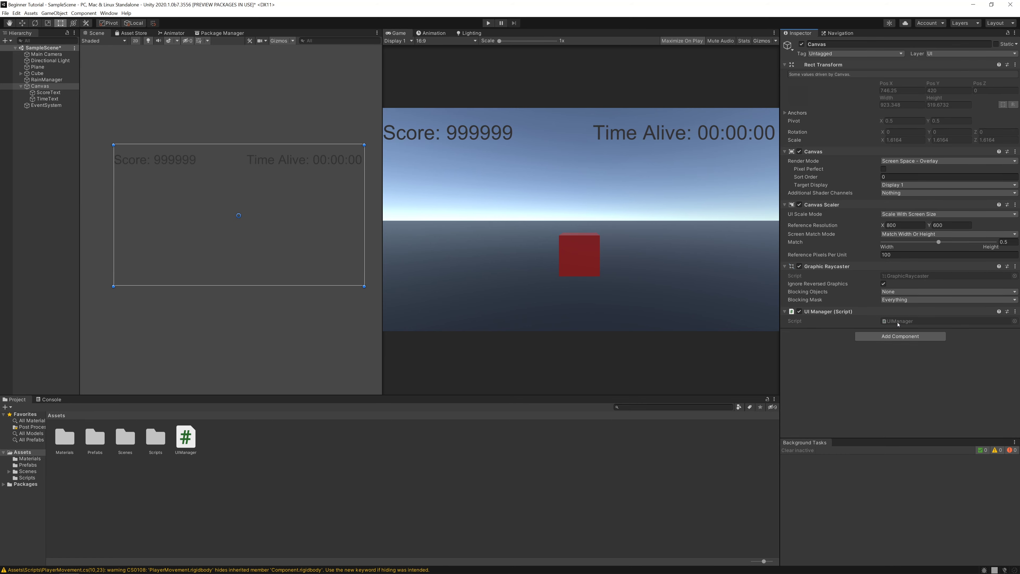
pyautogui.doubleClick(898, 322)
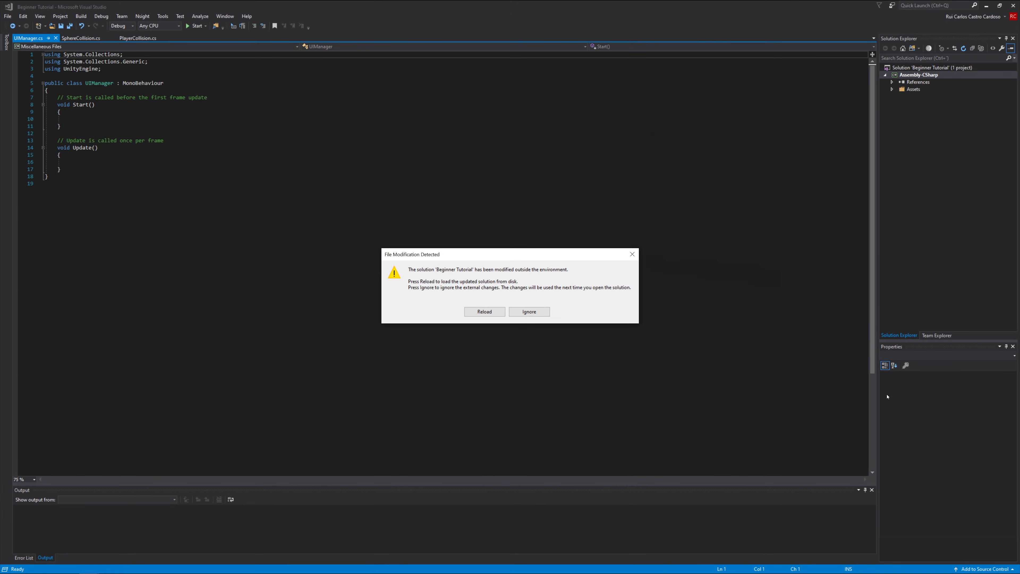
# Step: Reload the solution and declare 'public Text score;' inside the UIManager class
pyautogui.click(484, 311)
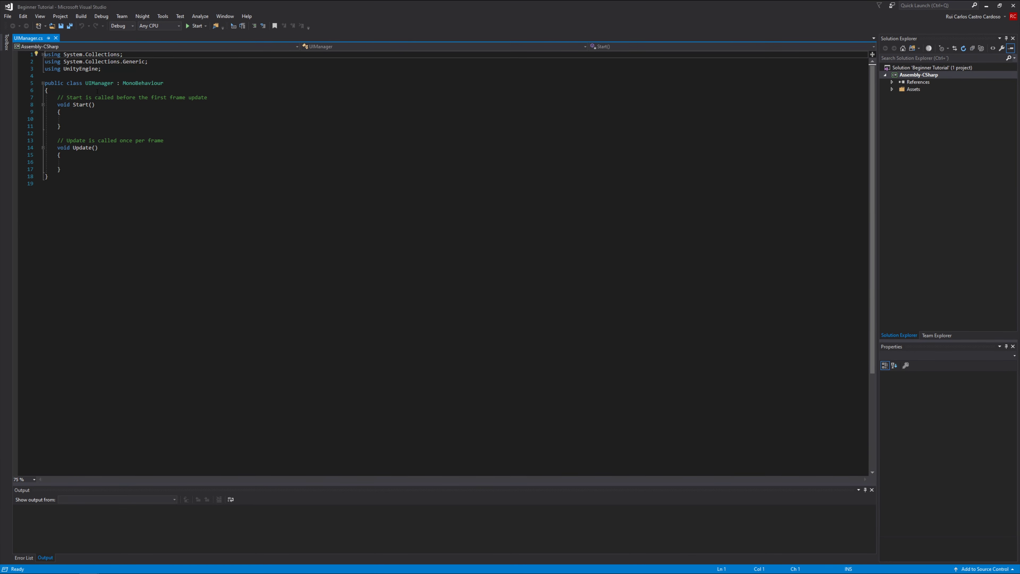
pyautogui.click(97, 91)
pyautogui.press('Return')
pyautogui.press('Return')
pyautogui.press('Return')
pyautogui.press('Return')
pyautogui.press('Up')
pyautogui.press('Up')
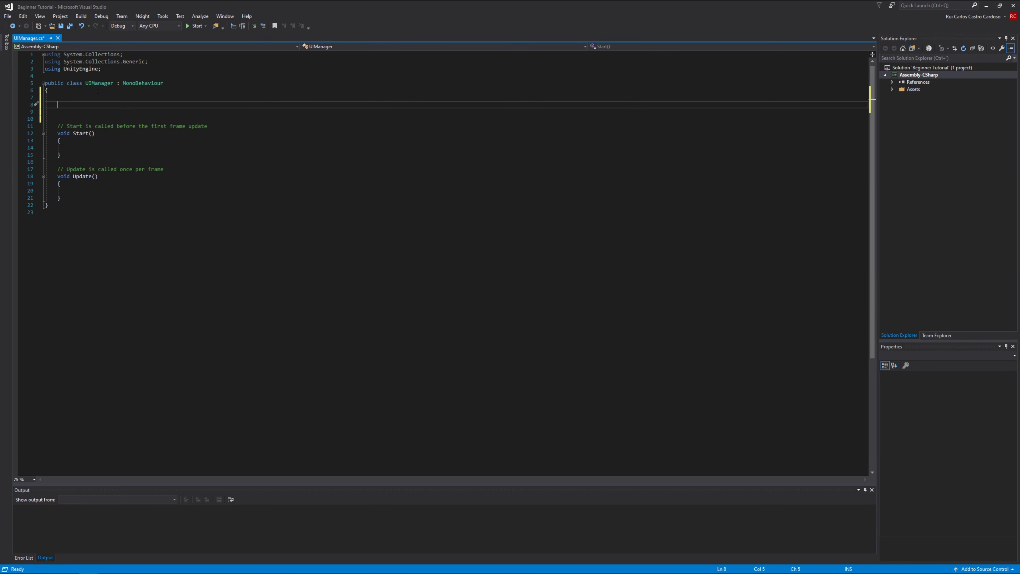
pyautogui.write('pu')
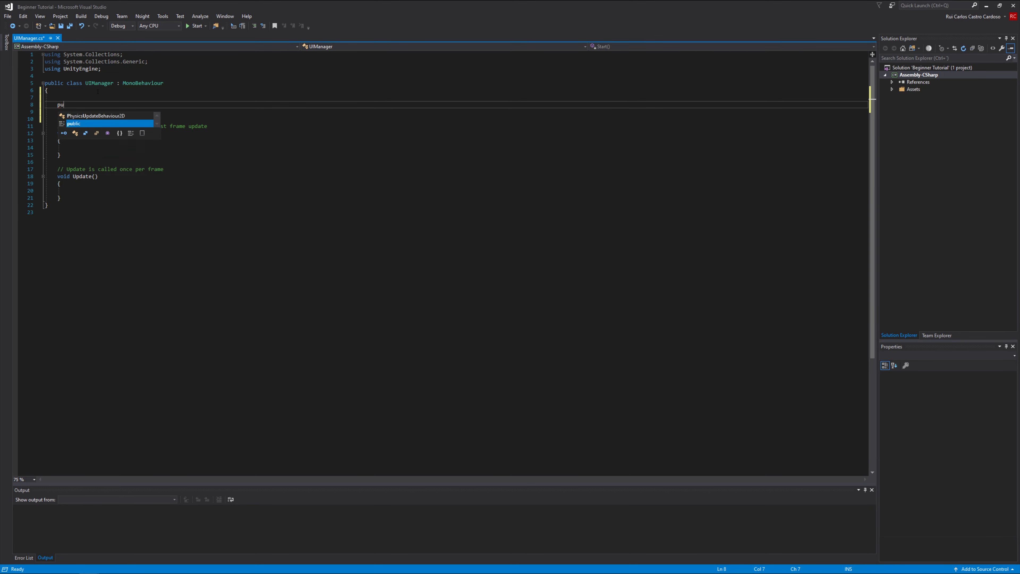
pyautogui.write('blic T')
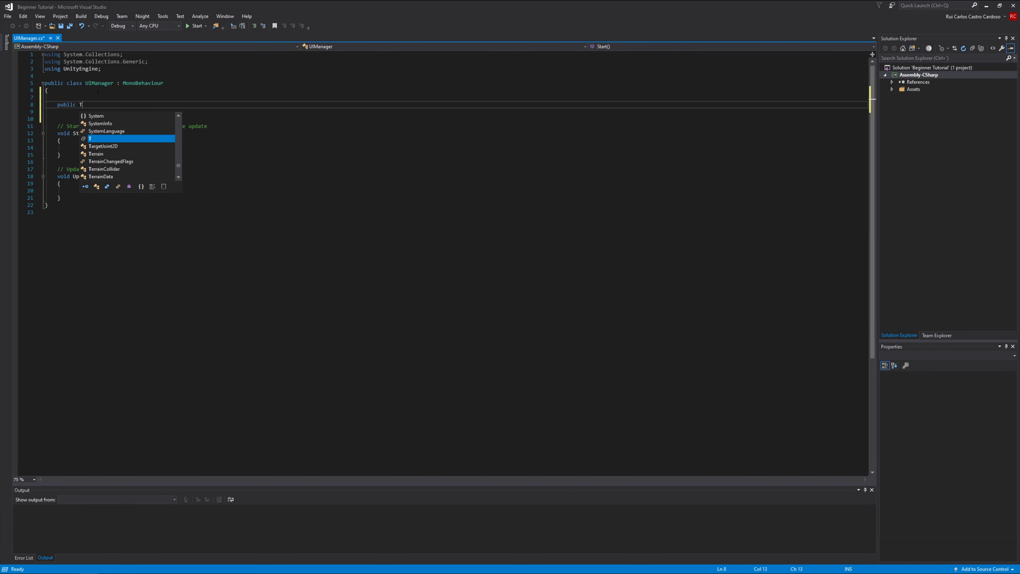
pyautogui.write('extAlignment')
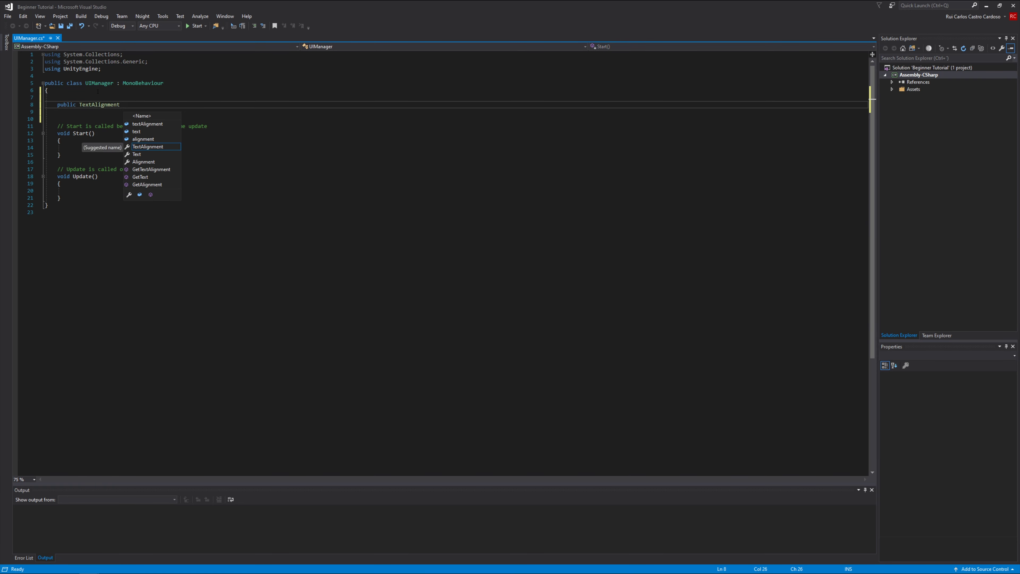
pyautogui.press('BackSpace')
pyautogui.press('BackSpace')
pyautogui.press('BackSpace')
pyautogui.press('BackSpace')
pyautogui.press('BackSpace')
pyautogui.press('BackSpace')
pyautogui.press('BackSpace')
pyautogui.press('BackSpace')
pyautogui.press('BackSpace')
pyautogui.press('BackSpace')
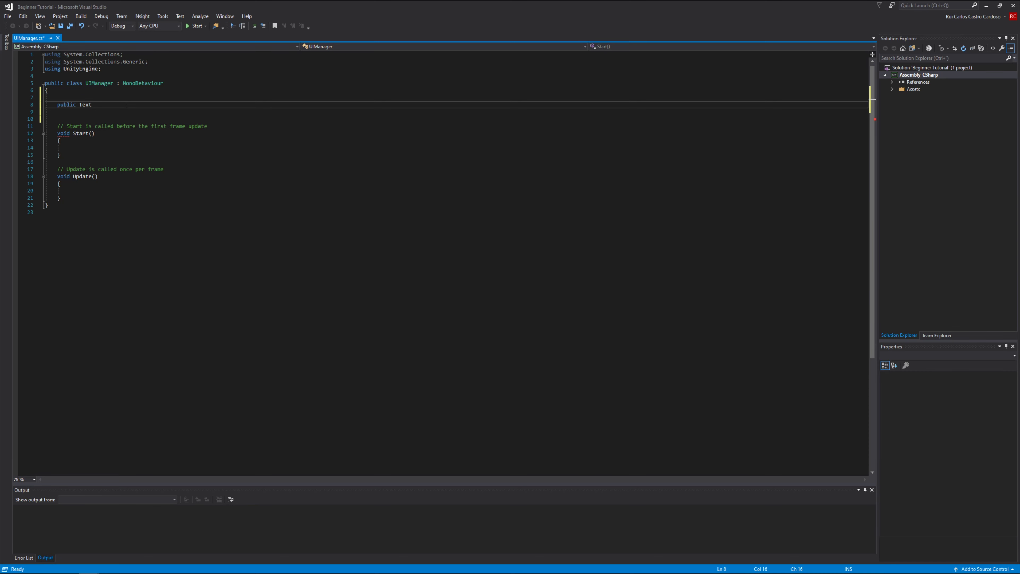
pyautogui.write('score')
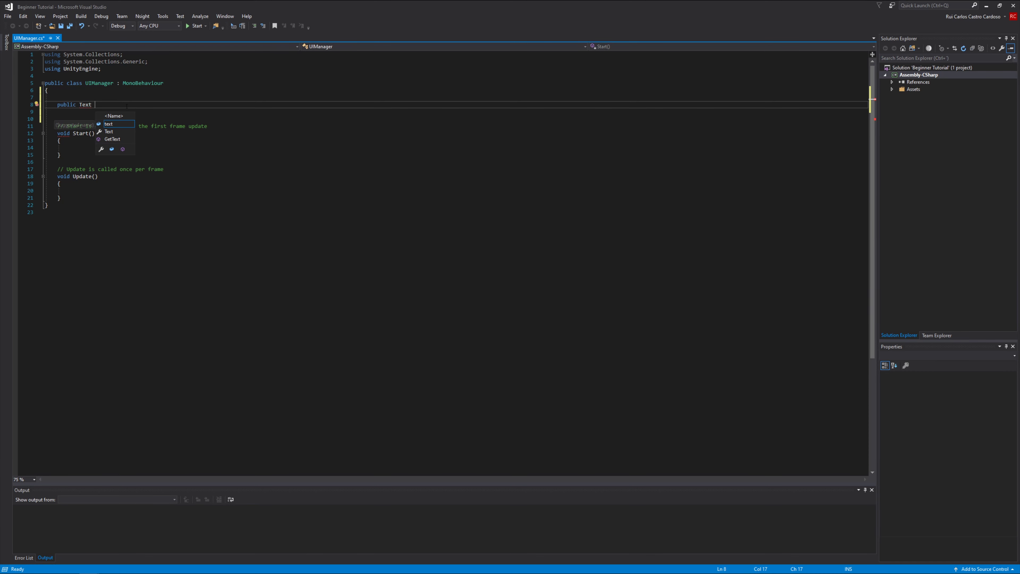
pyautogui.write(';')
pyautogui.press('Return')
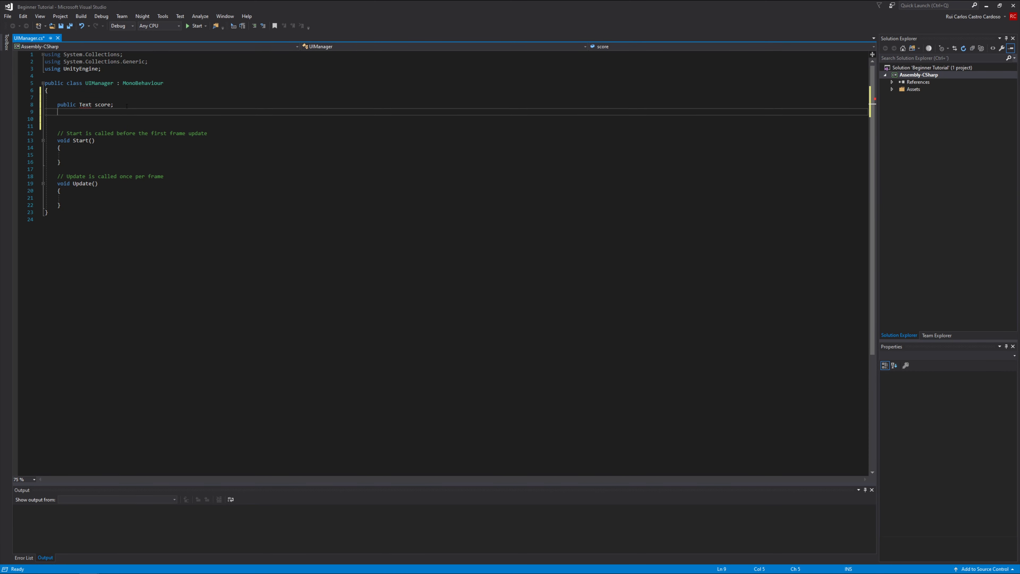
pyautogui.click(81, 105)
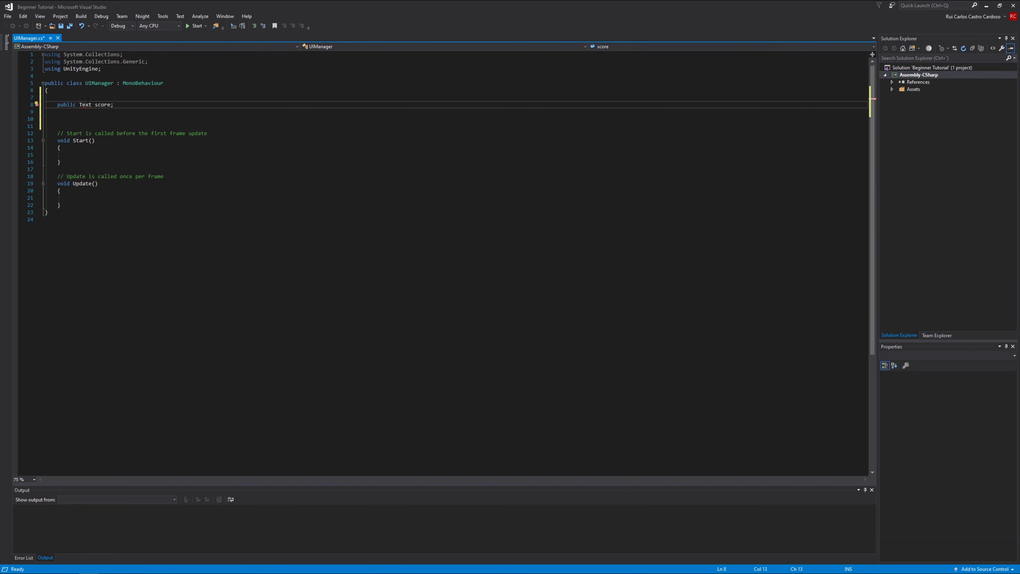
# Step: Add 'using UnityEngine.UI;' below the existing using lines
pyautogui.click(103, 70)
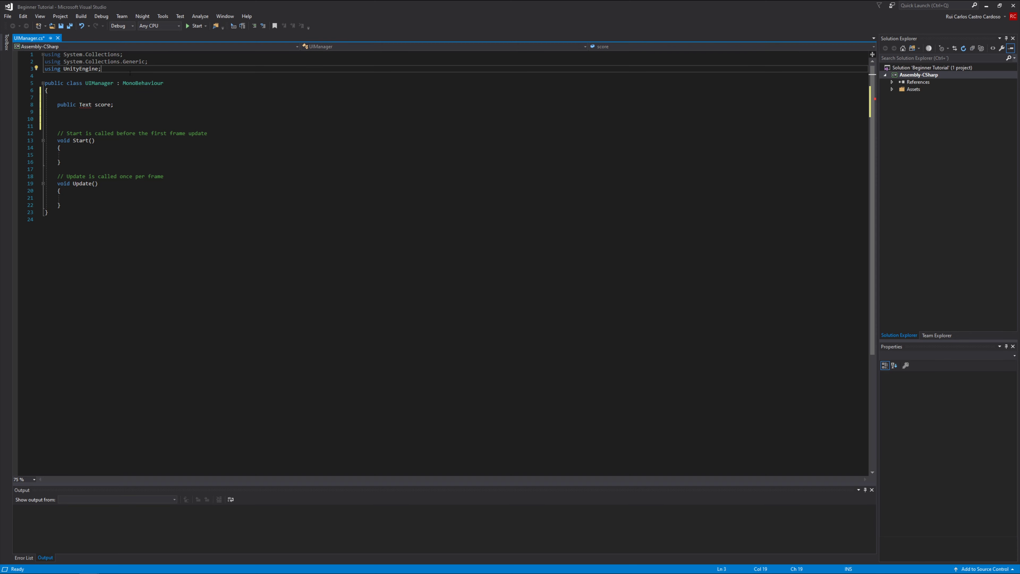
pyautogui.press('Return')
pyautogui.write('using')
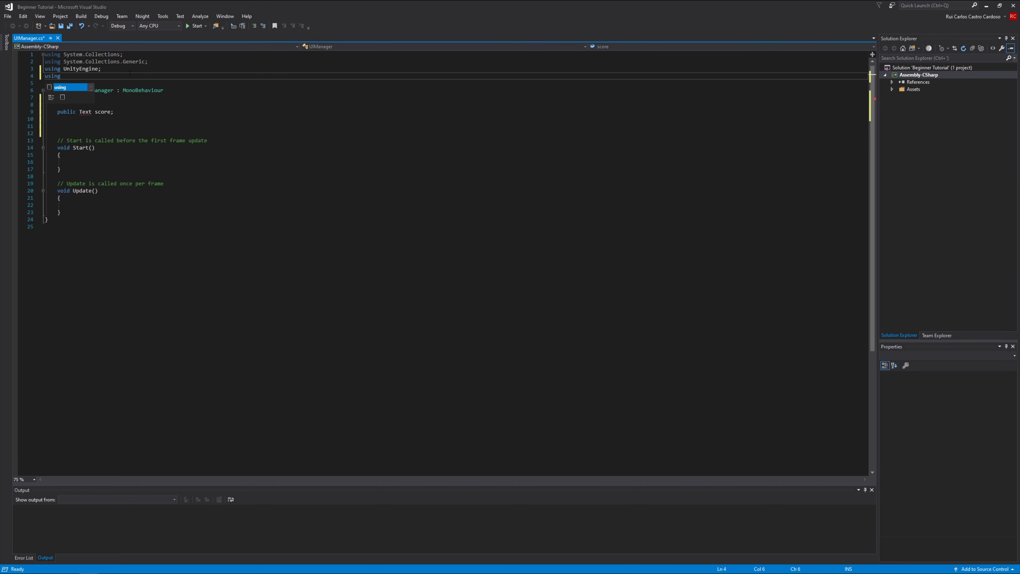
pyautogui.write(' UnityEngine')
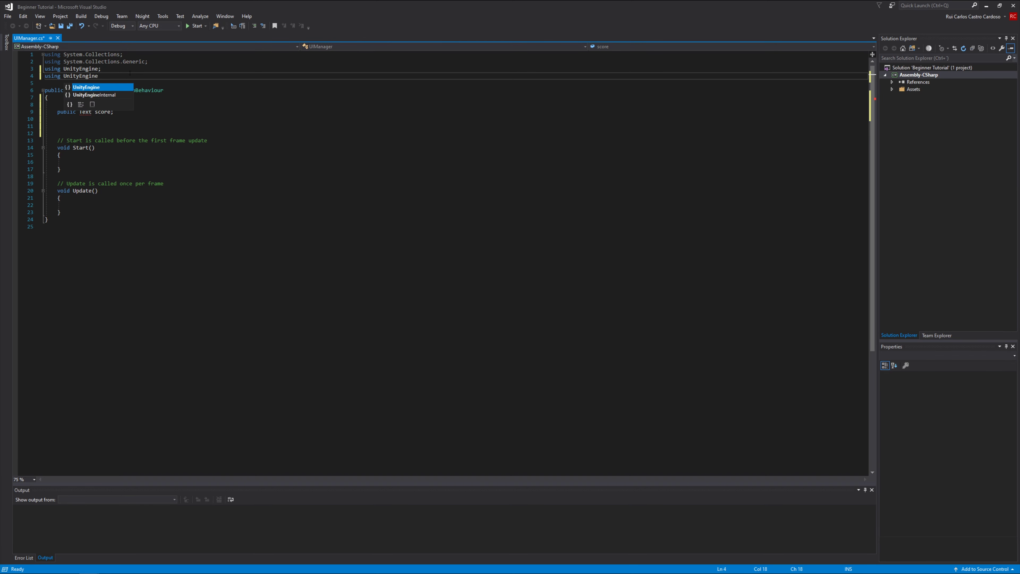
pyautogui.write('.UI;')
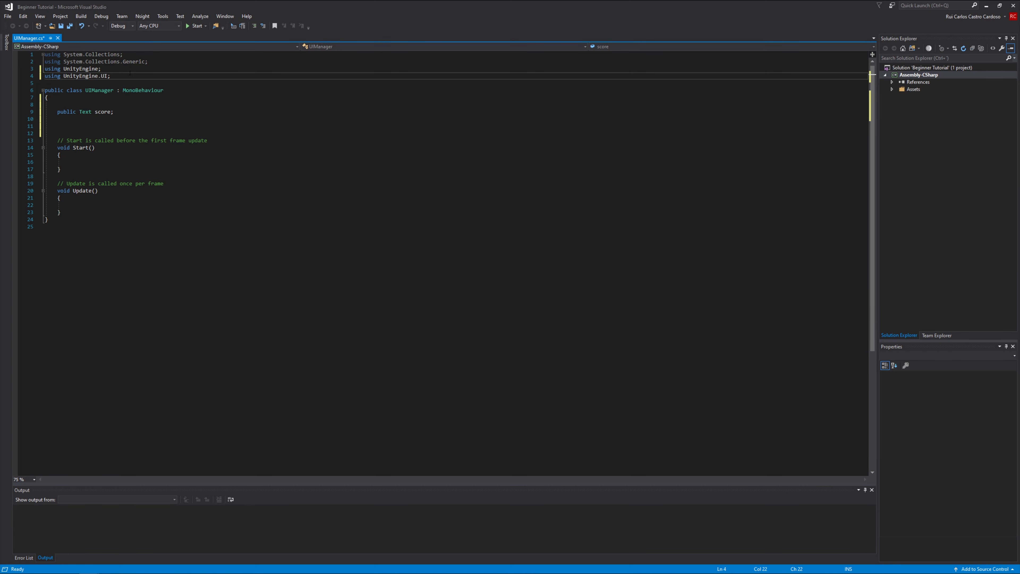
pyautogui.click(117, 112)
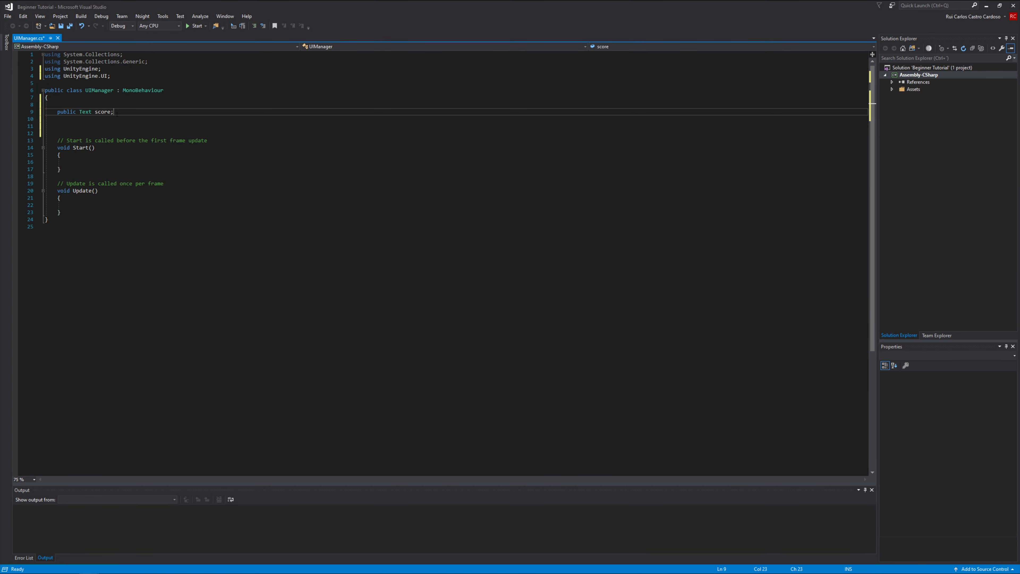
pyautogui.moveTo(111, 76); pyautogui.dragTo(45, 76)
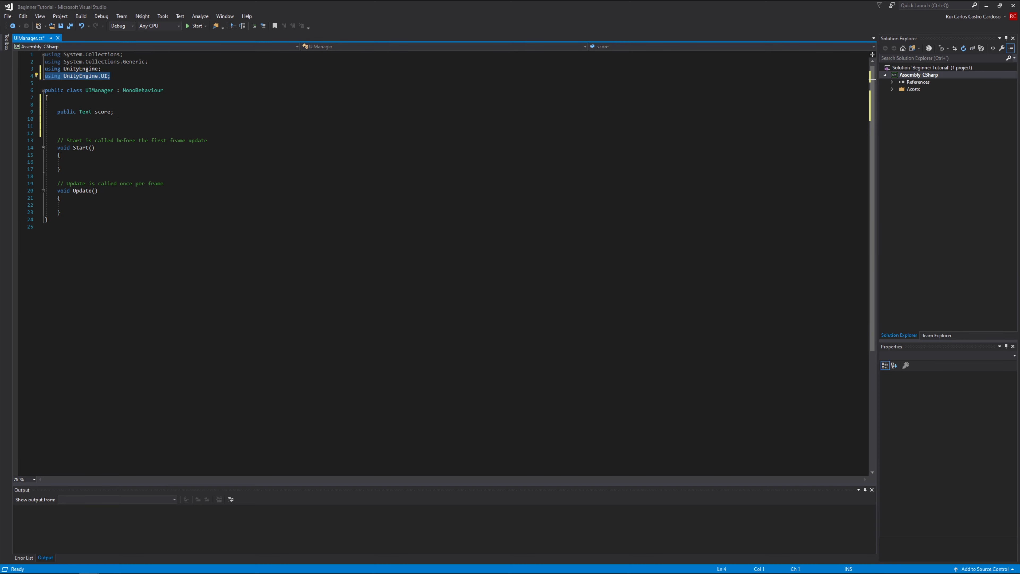
pyautogui.click(118, 114)
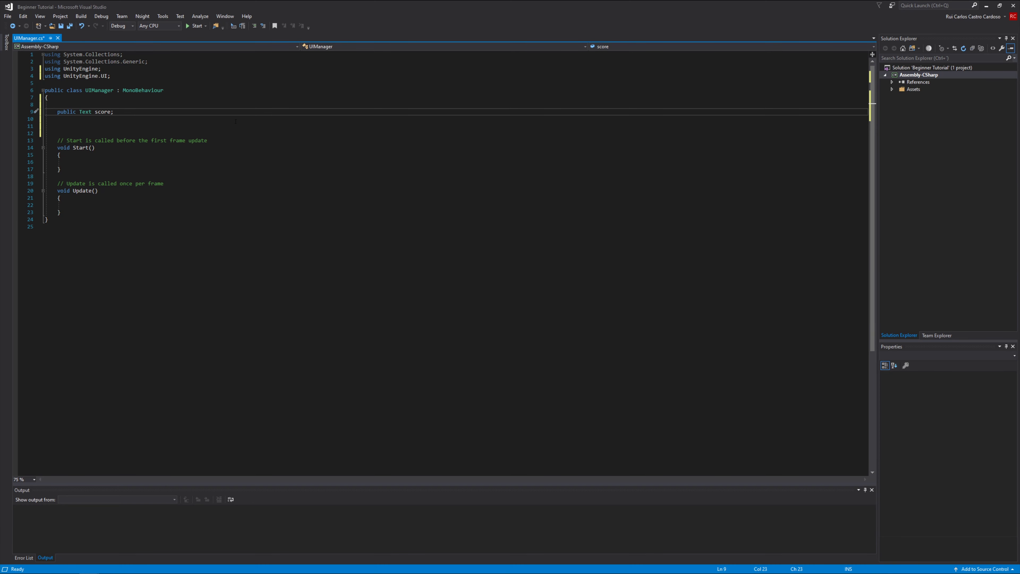
# Step: Declare a second field, 'public Text timeAlive;', below score
pyautogui.press('Return')
pyautogui.write('public ')
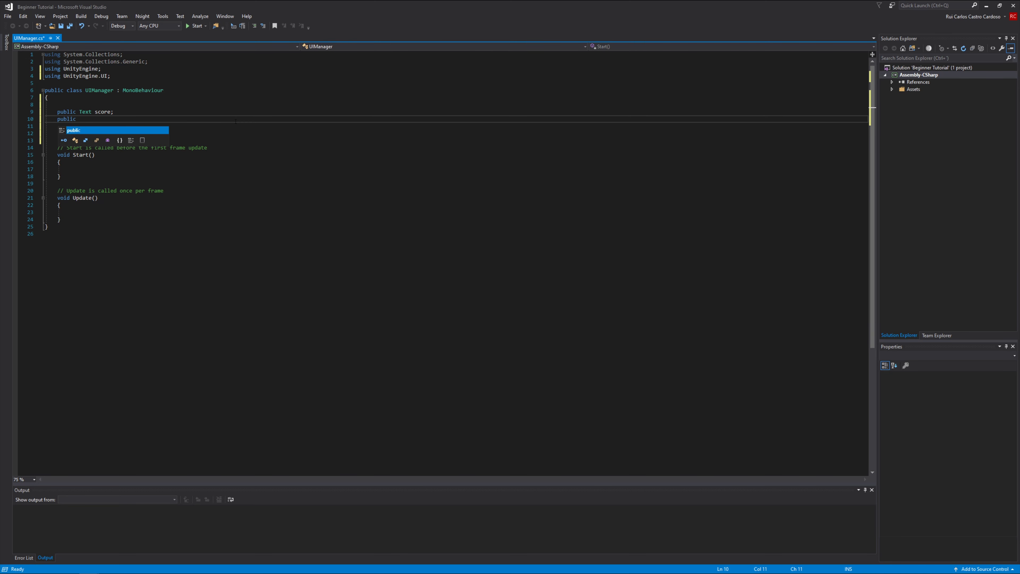
pyautogui.write('Text')
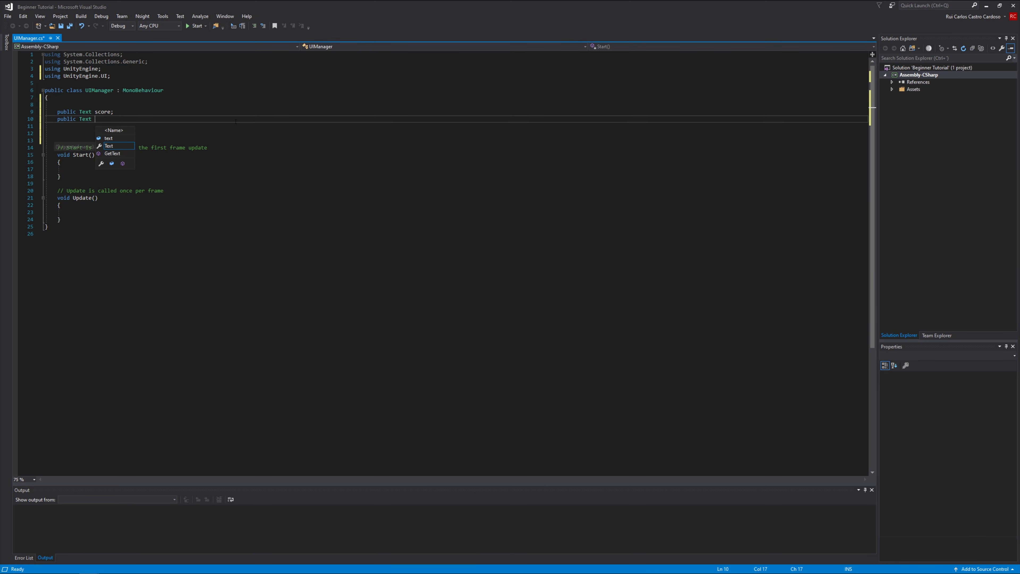
pyautogui.write('meAlive;')
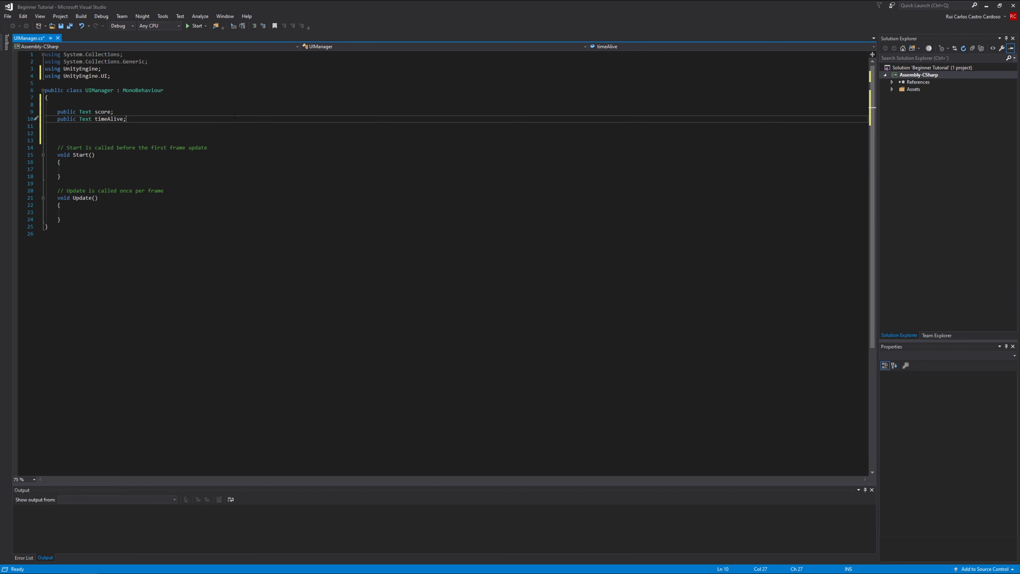
# Step: Rename the fields to scoreText and timeAliveText, save UIManager.cs, and return to Unity
pyautogui.click(113, 112)
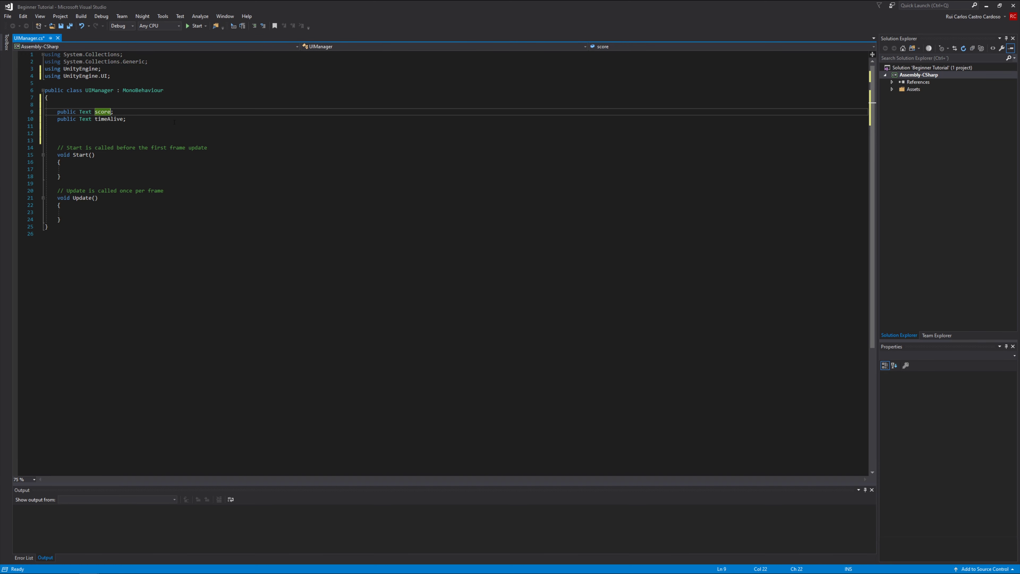
pyautogui.write('Text')
pyautogui.press('Down')
pyautogui.write('Text')
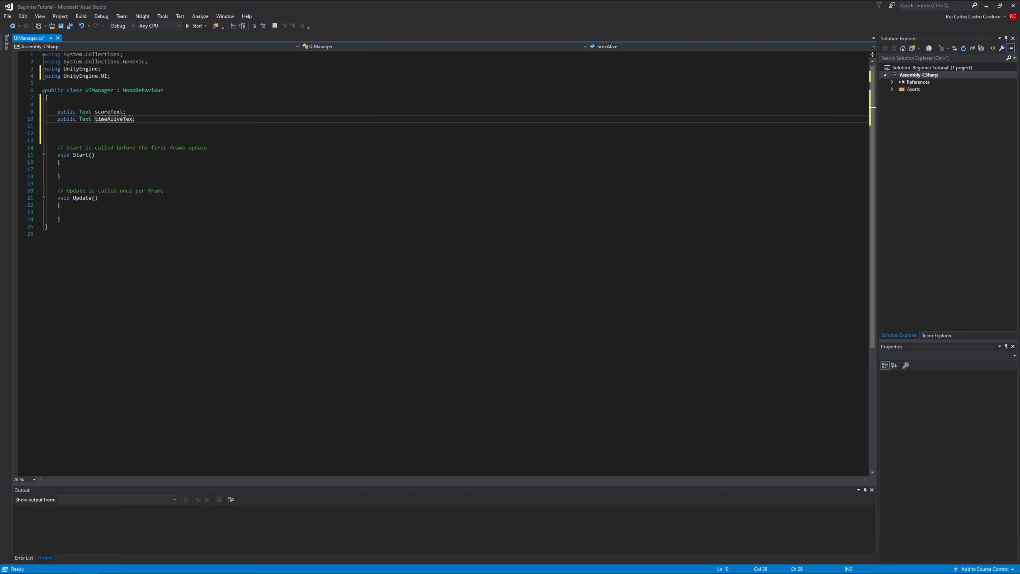
pyautogui.press('Down')
pyautogui.press('Down')
pyautogui.press('Down')
pyautogui.hotkey('ctrl', 's')
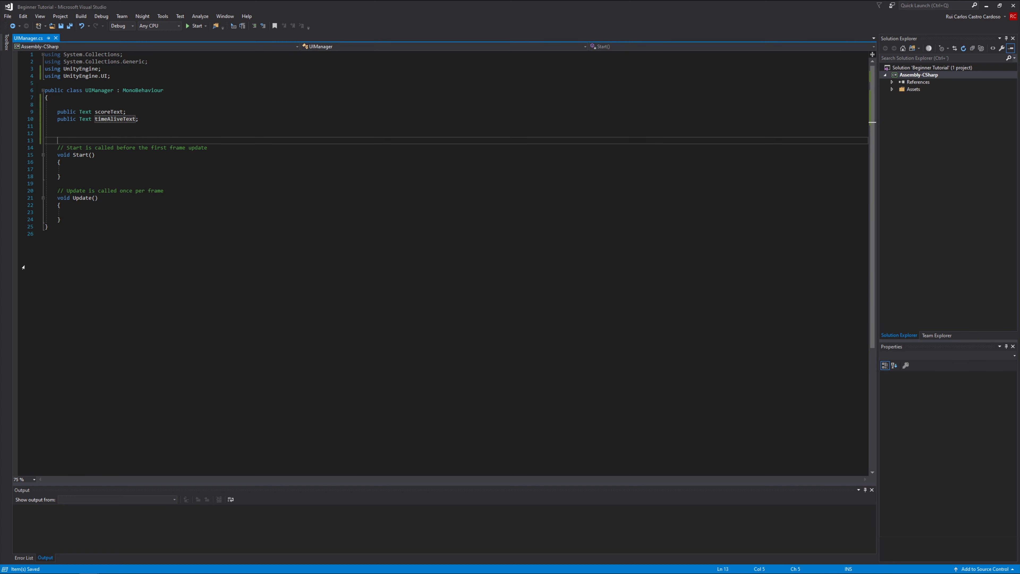
pyautogui.hotkey('alt', 'Tab')
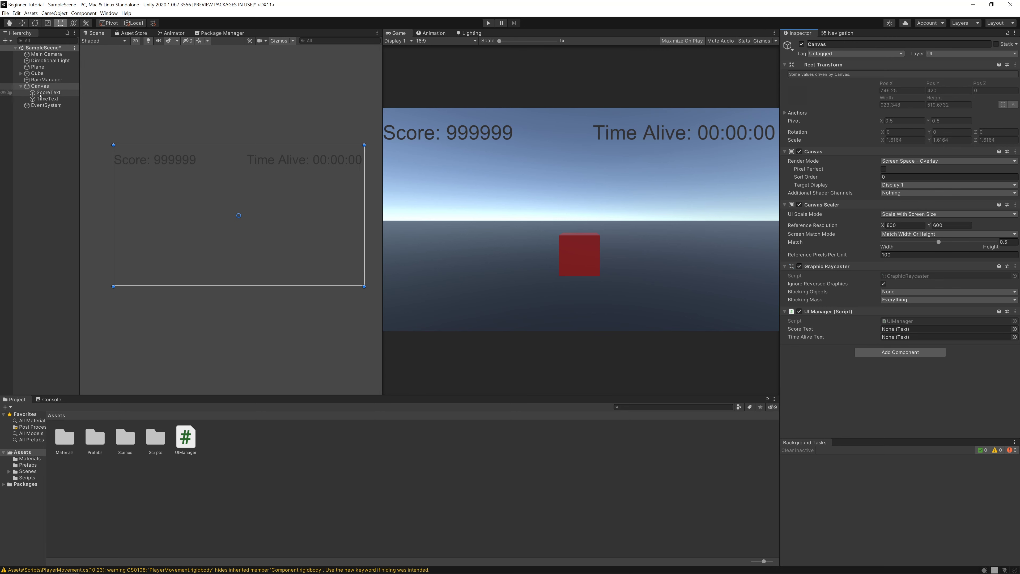
# Step: Assign ScoreText to the Score Text slot and TimeText to the Time Alive Text slot
pyautogui.moveTo(38, 95); pyautogui.dragTo(895, 332)
pyautogui.moveTo(47, 99); pyautogui.dragTo(924, 337)
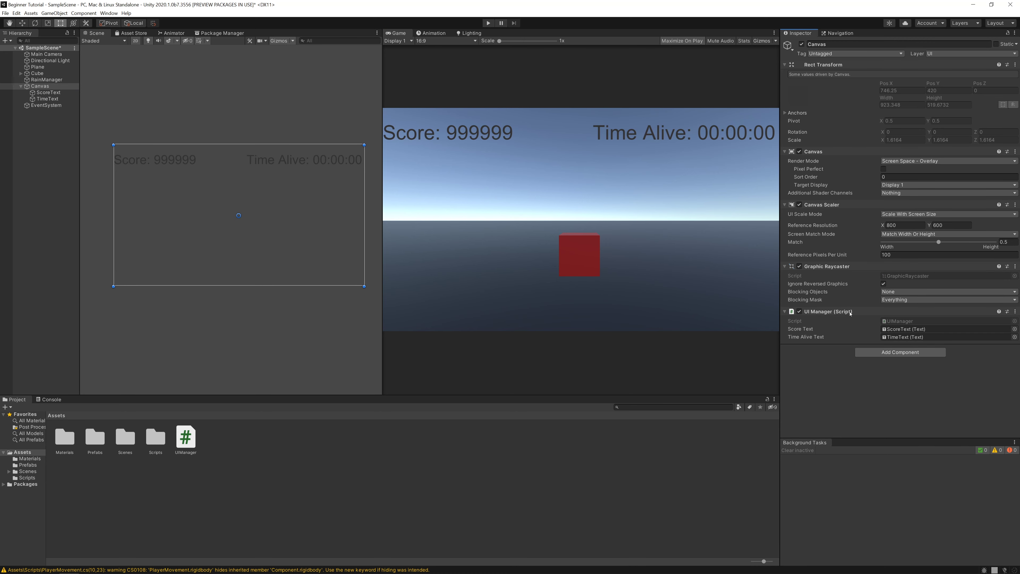